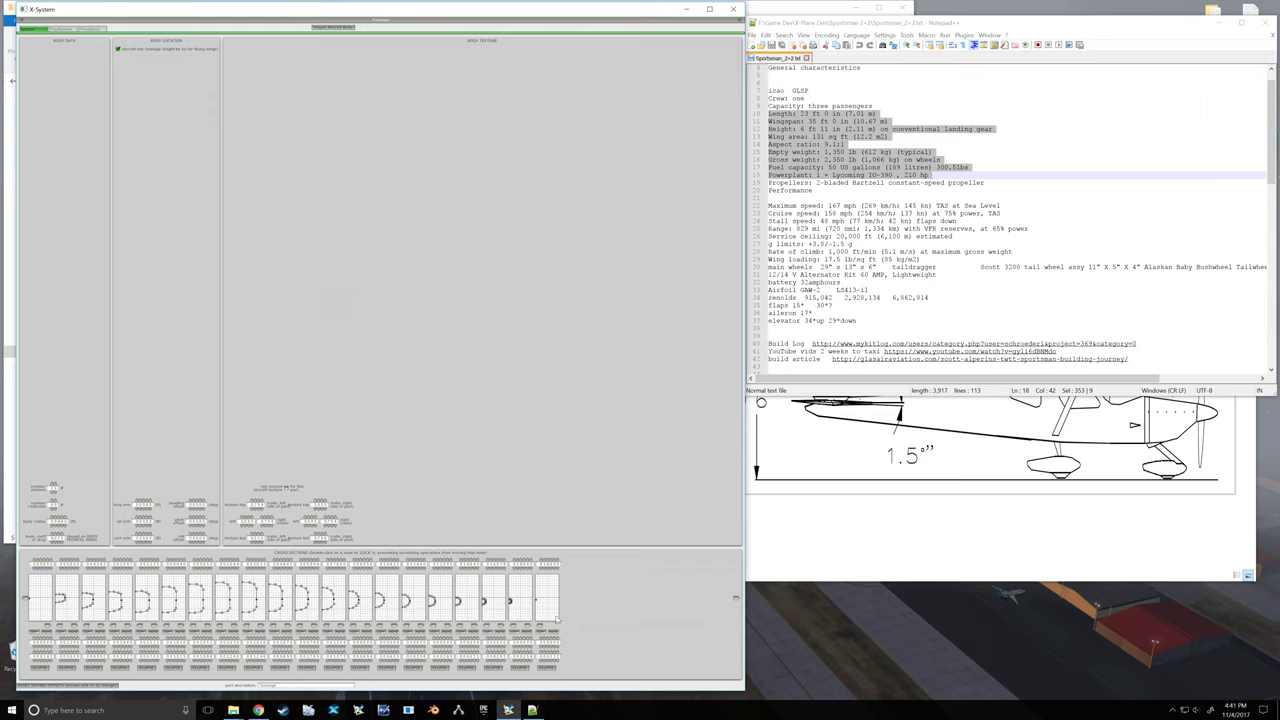
Step: Show the fuselage's top, side and bottom texture mapping images
{"action": "left_click", "coordinate": [62, 29]}
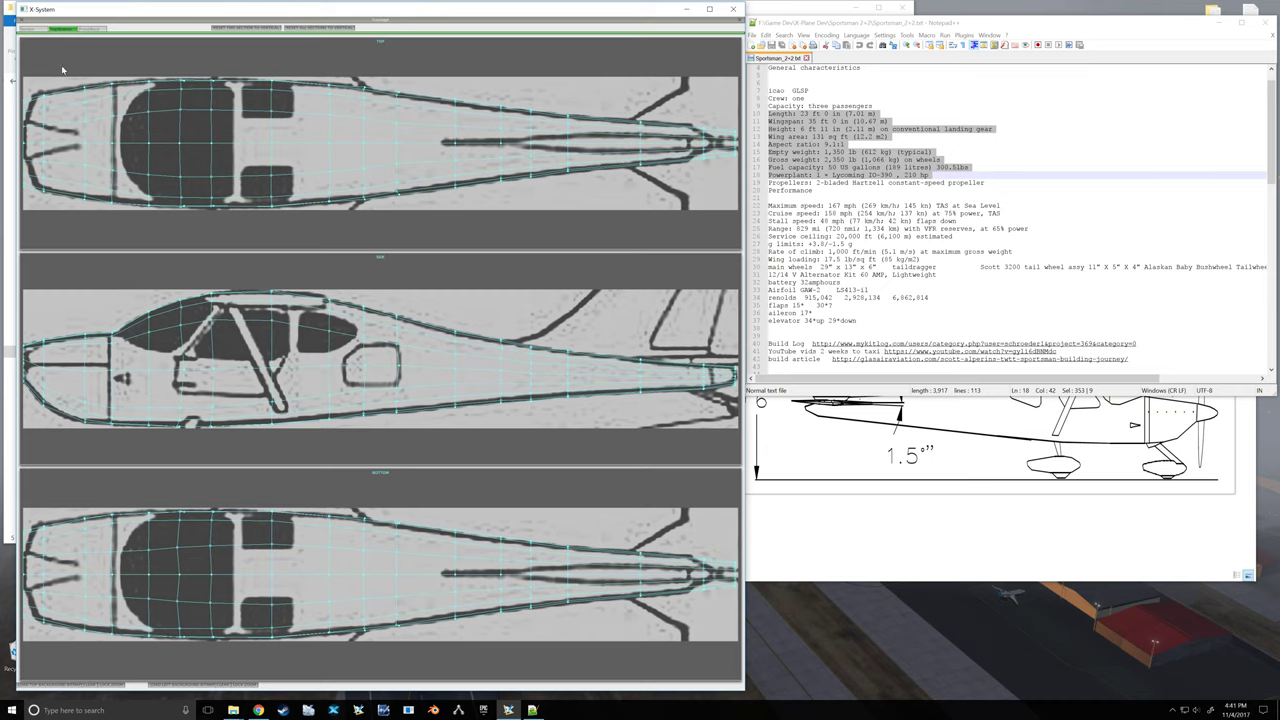
{"action": "left_click", "coordinate": [21, 21]}
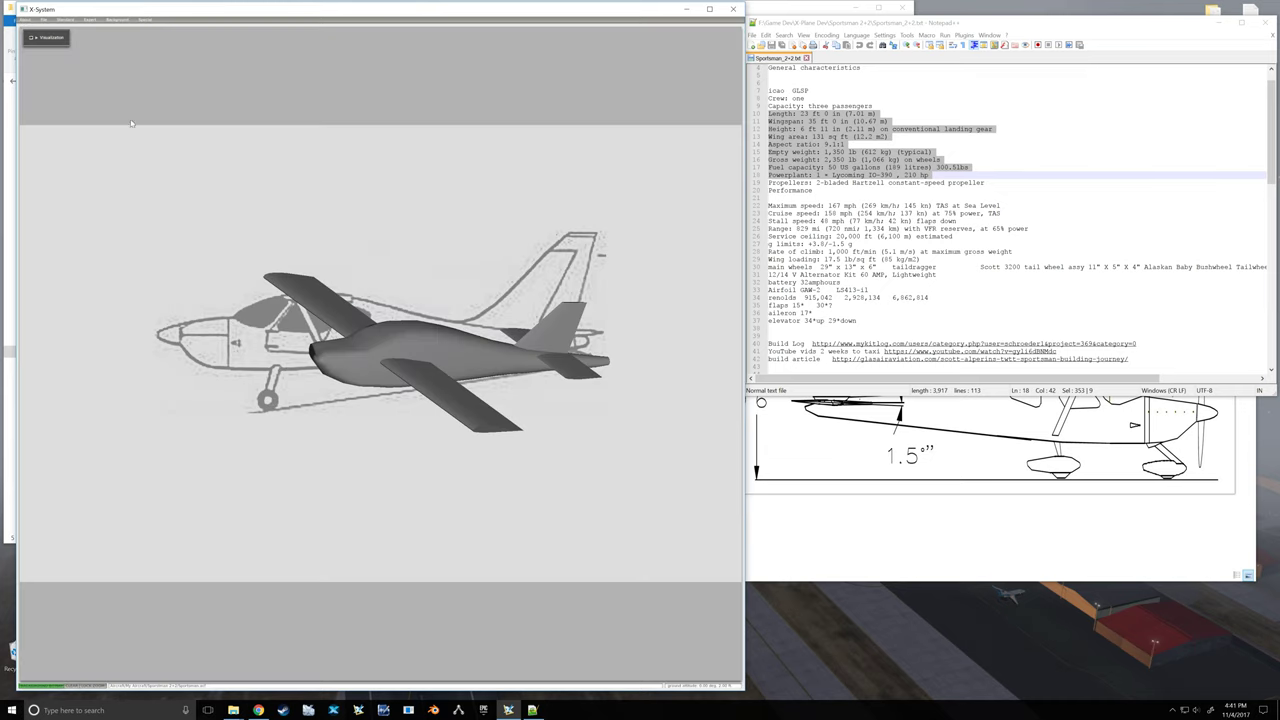
{"action": "key", "text": "Up"}
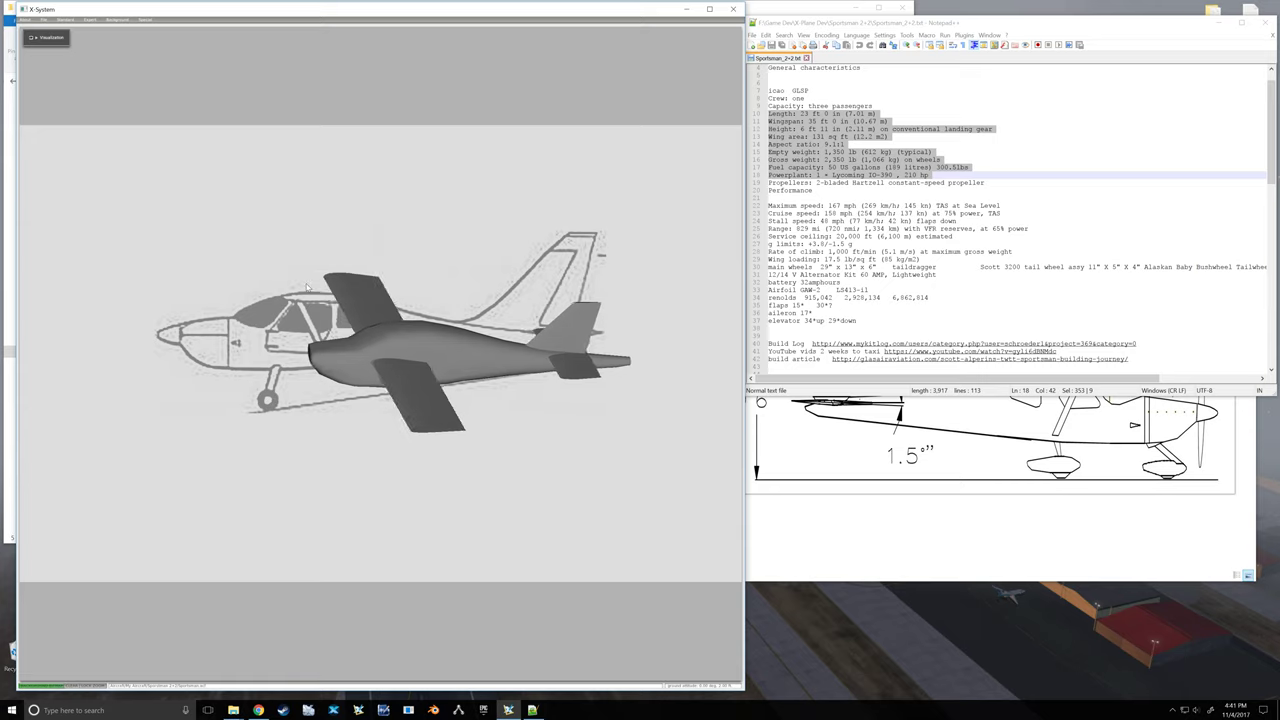
{"action": "key", "text": "Up"}
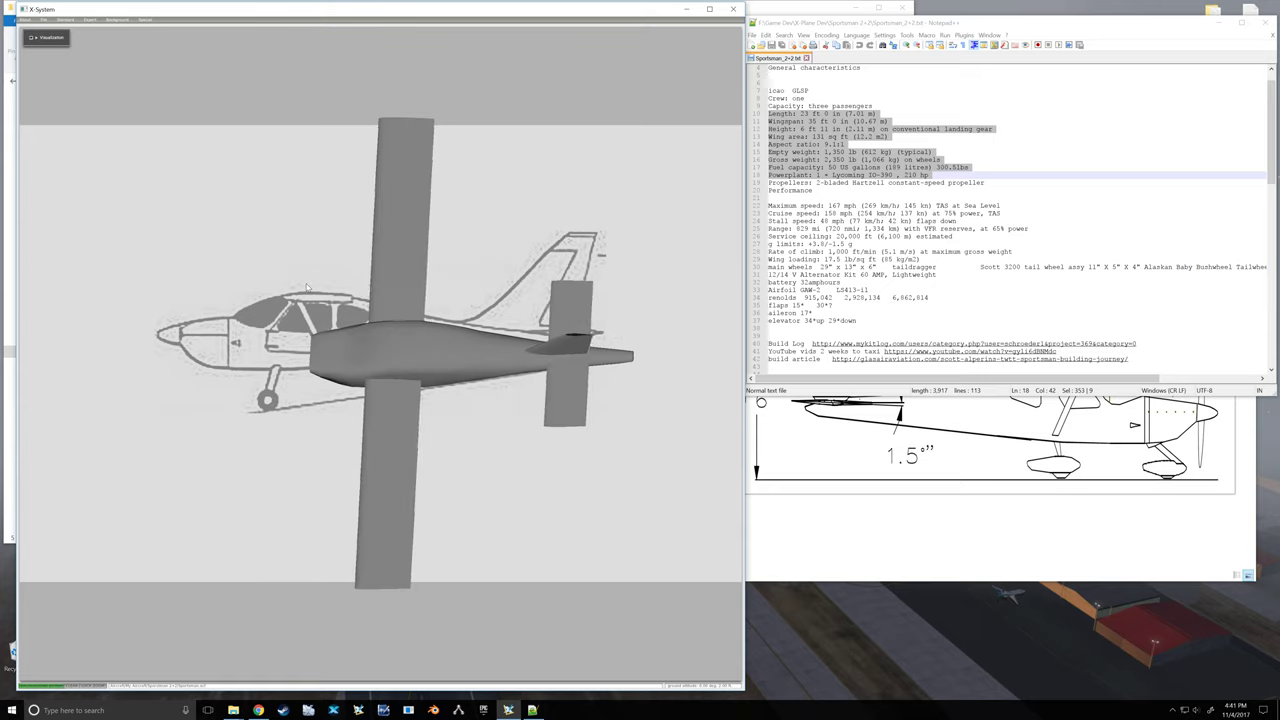
{"action": "key", "text": "Up"}
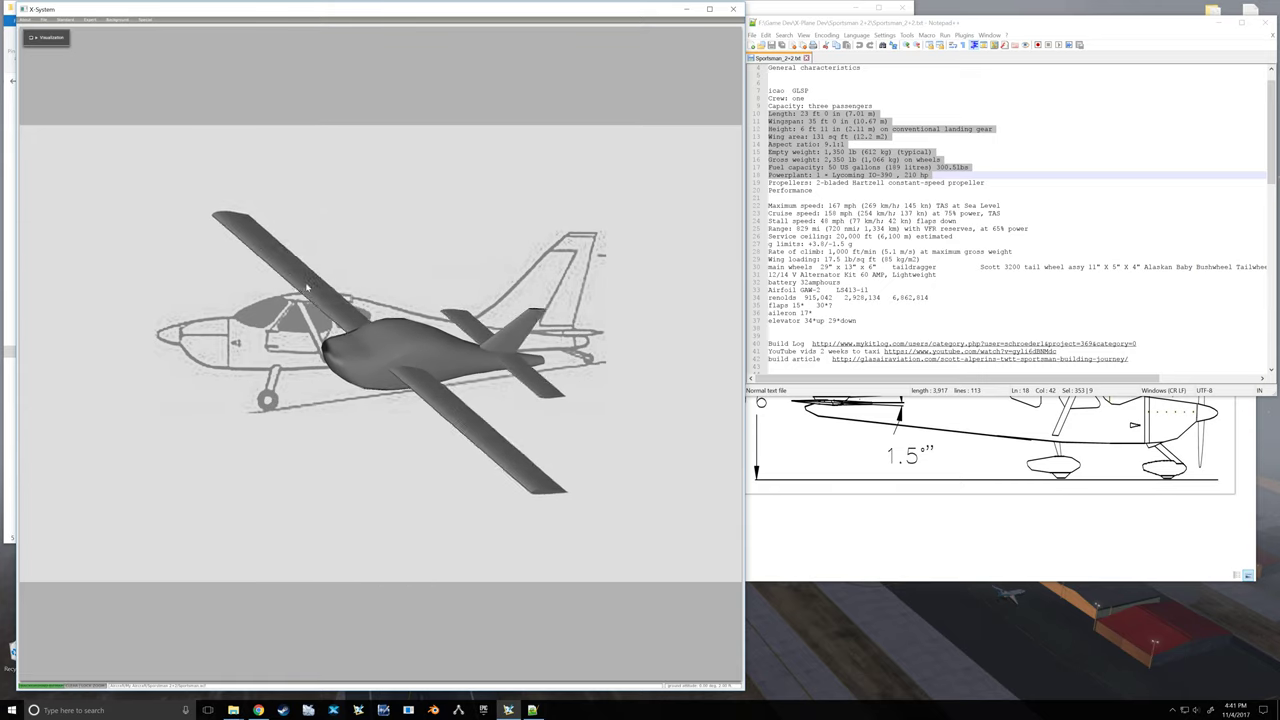
{"action": "key", "text": "Up"}
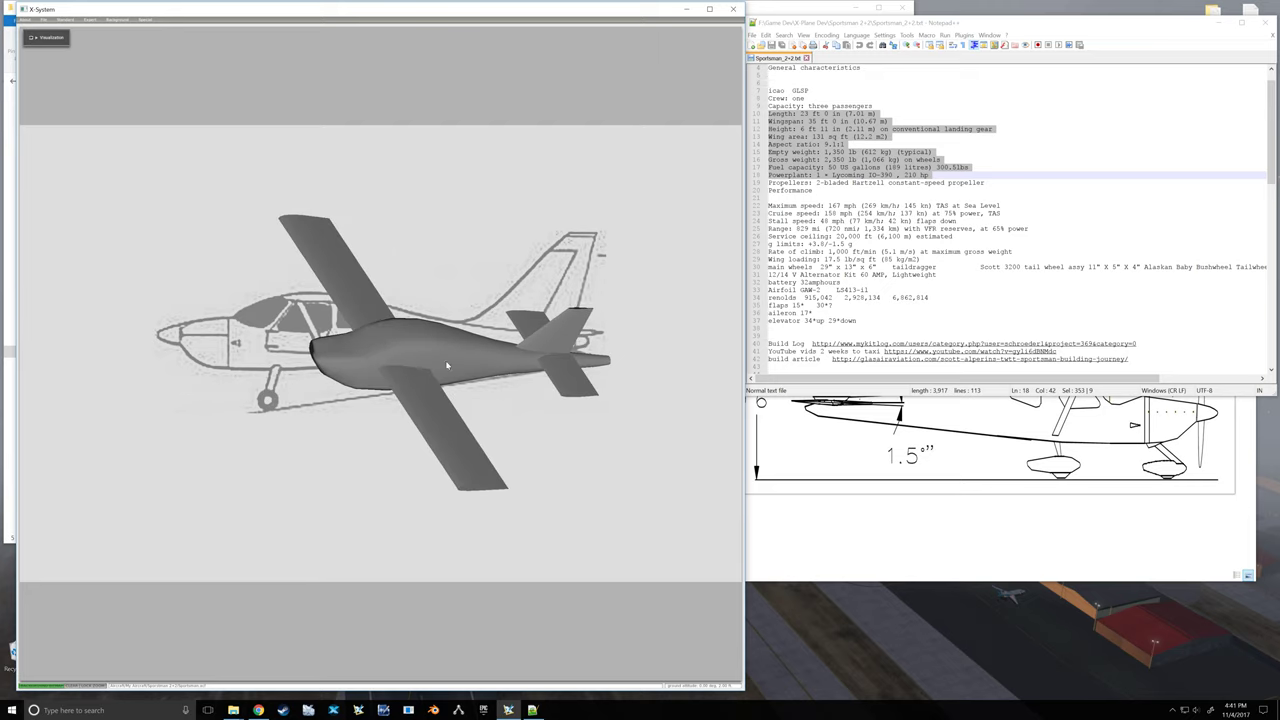
{"action": "key", "text": "Up"}
{"action": "key", "text": "Down"}
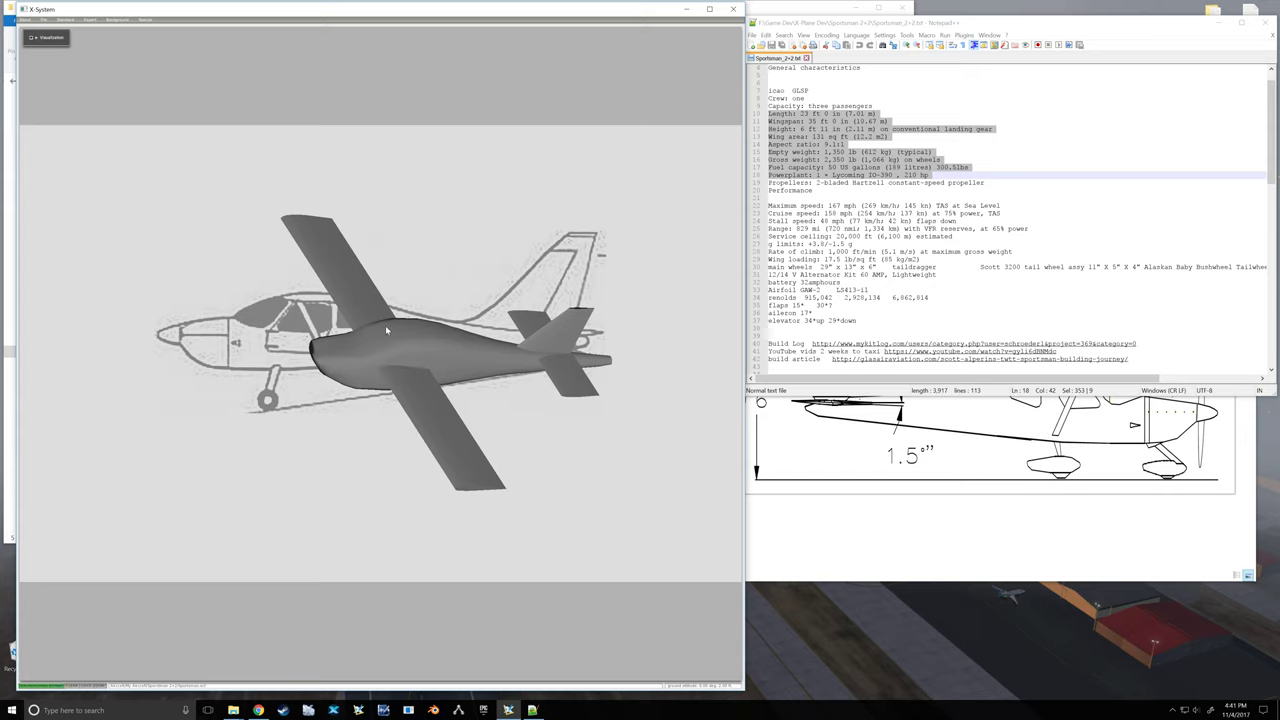
{"action": "left_click", "coordinate": [115, 20]}
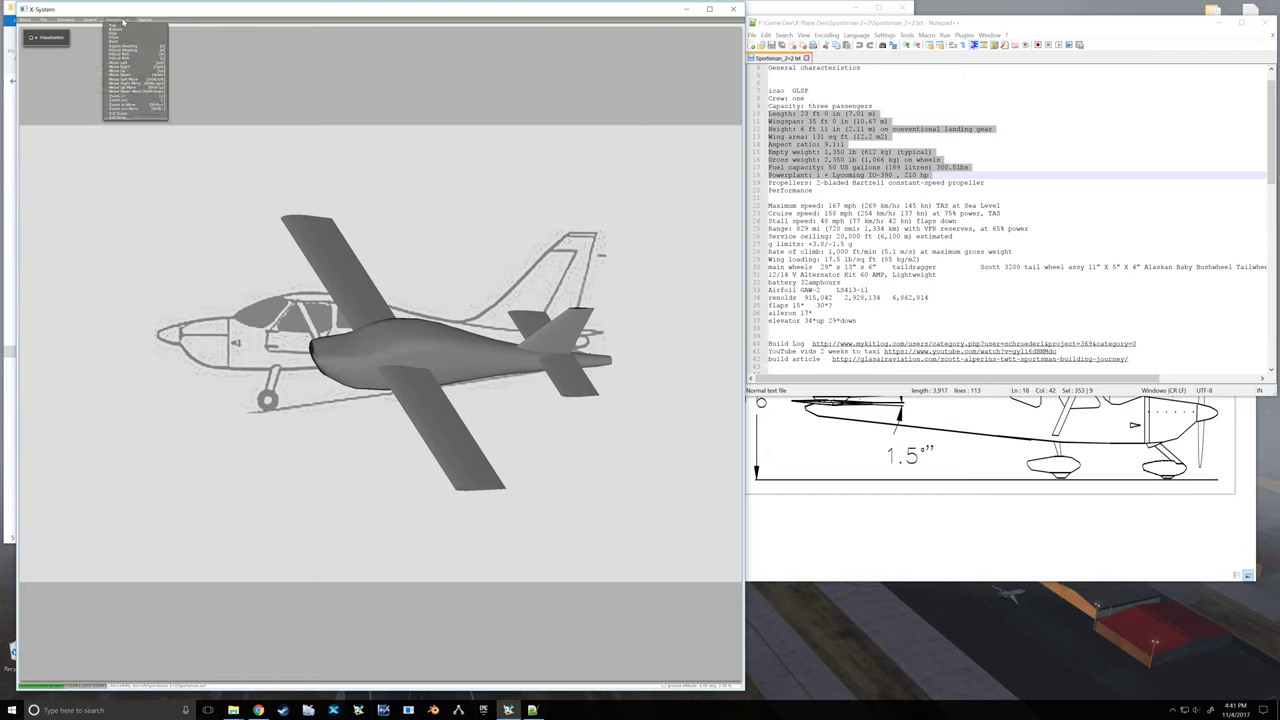
Step: Align the plane side-on with the drawing, open the Wings editor, and show the plane as wireframe
{"action": "left_click", "coordinate": [119, 34]}
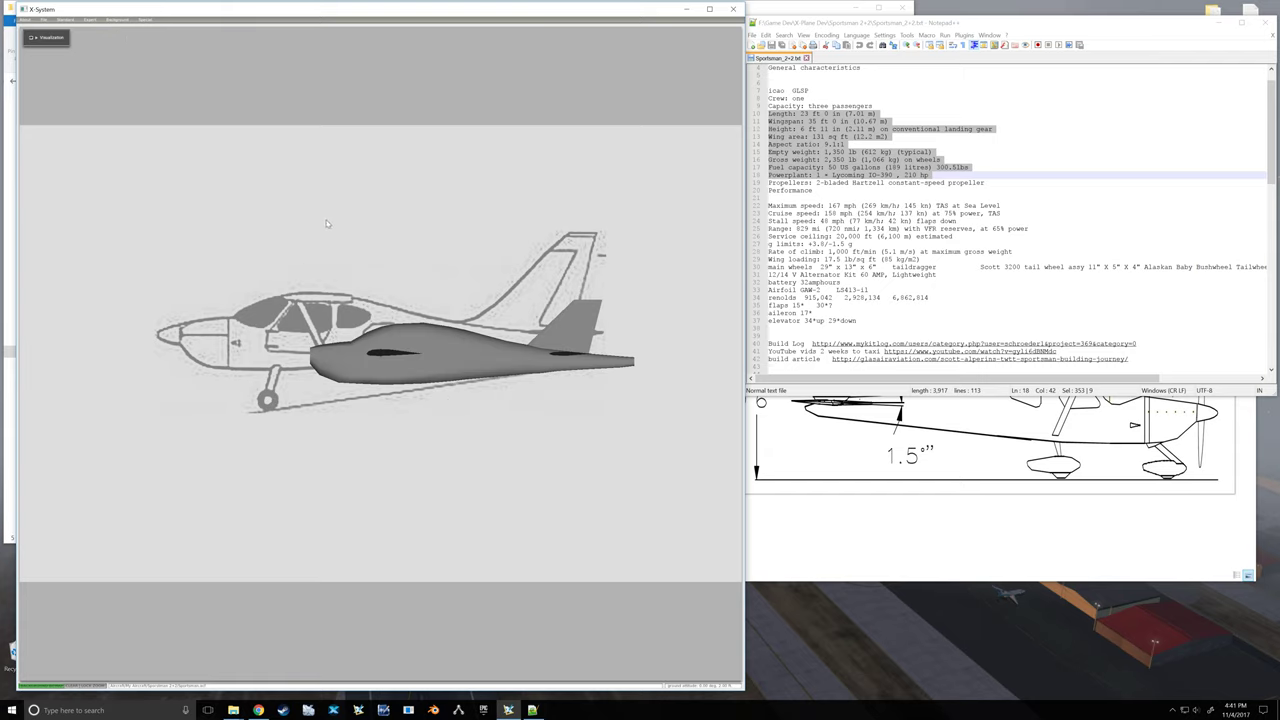
{"action": "left_click", "coordinate": [72, 22]}
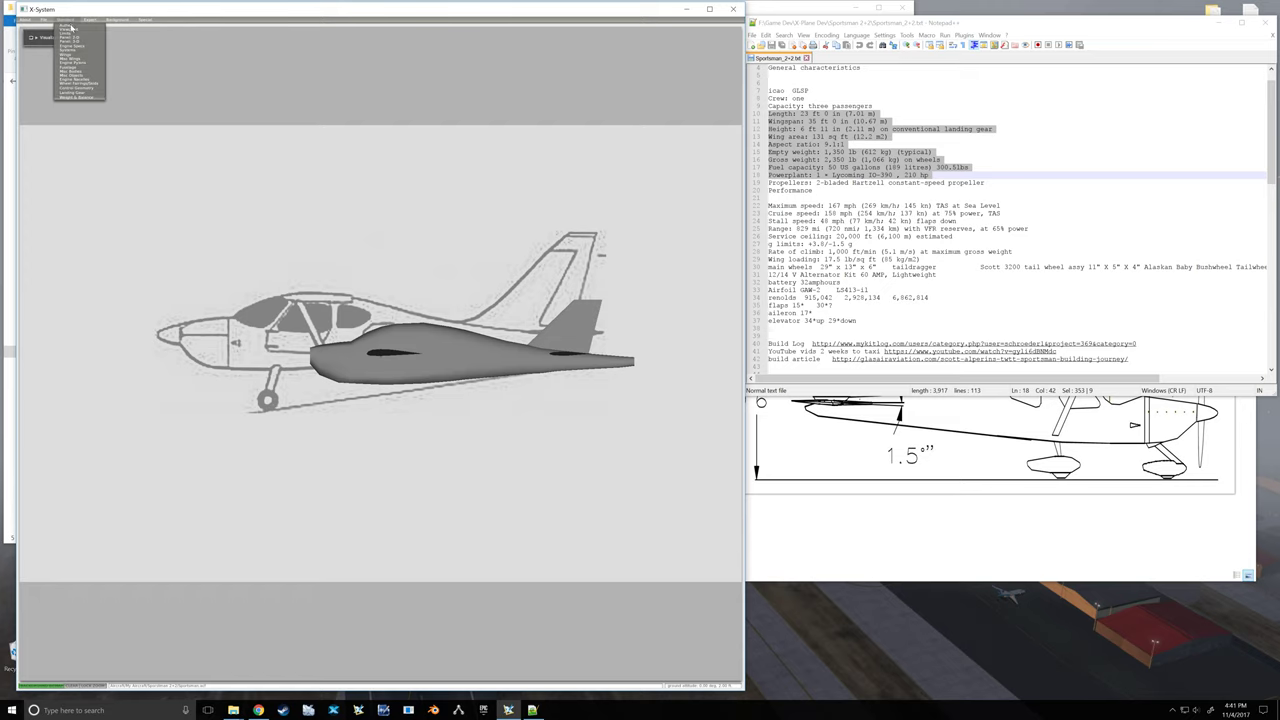
{"action": "left_click", "coordinate": [69, 58]}
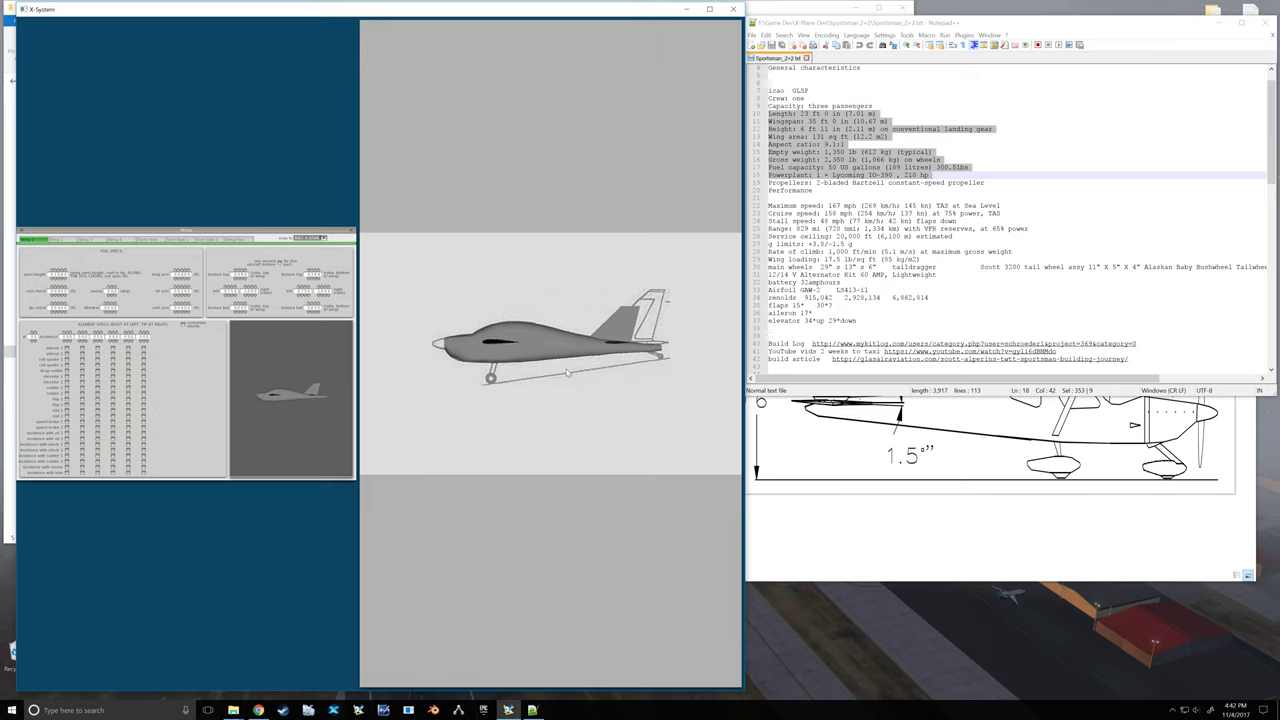
{"action": "left_click", "coordinate": [509, 338]}
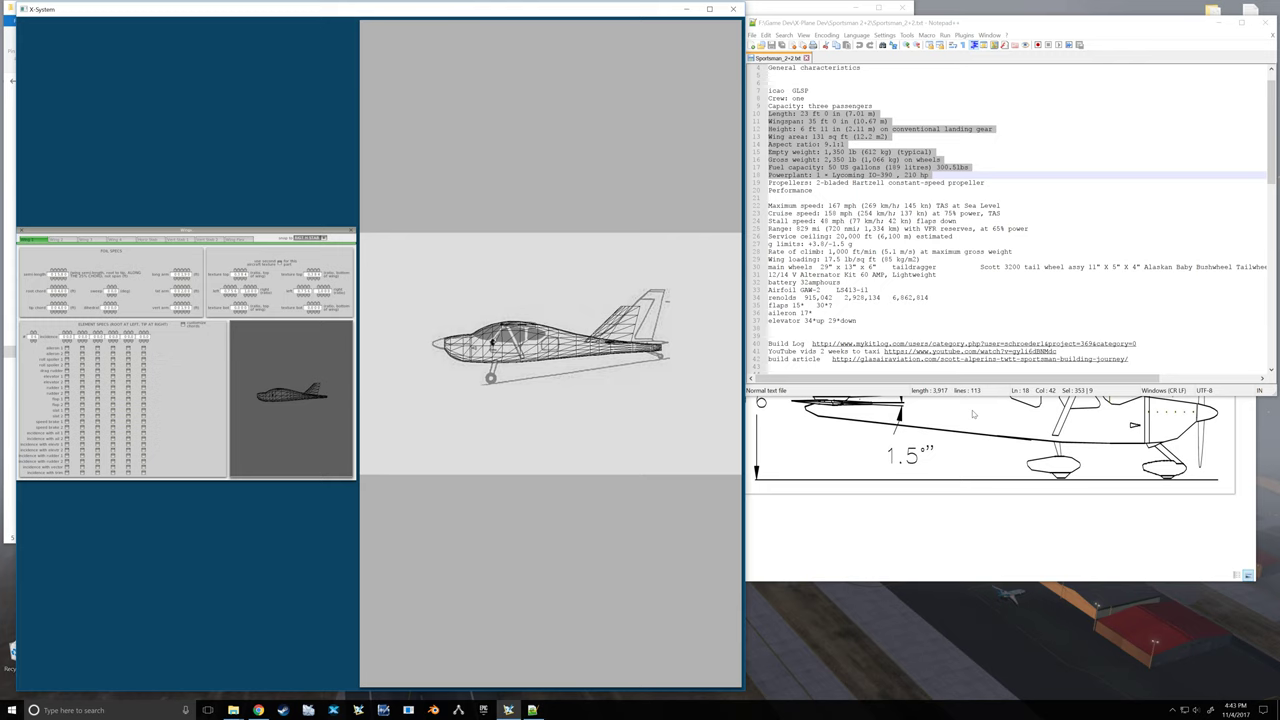
Step: Bring the dimensioned side-view drawing up beside Plane Maker and add two wing elements
{"action": "left_click", "coordinate": [938, 433]}
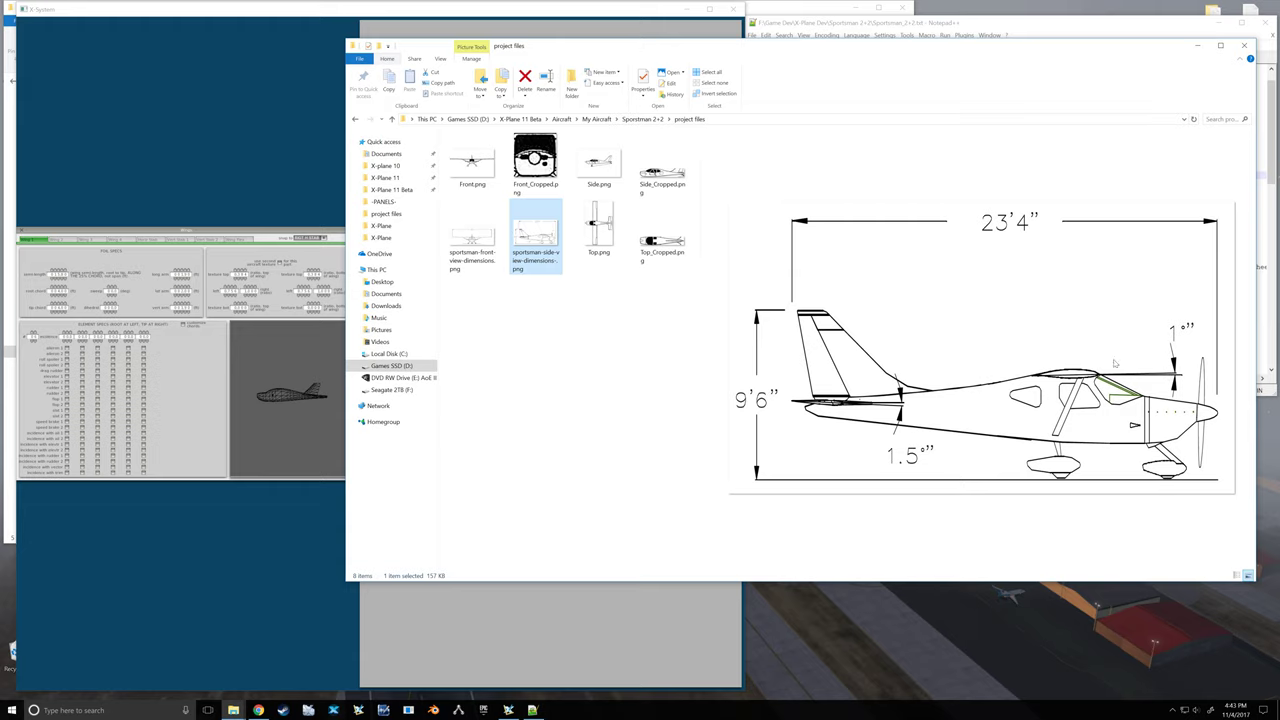
{"action": "left_click", "coordinate": [304, 64]}
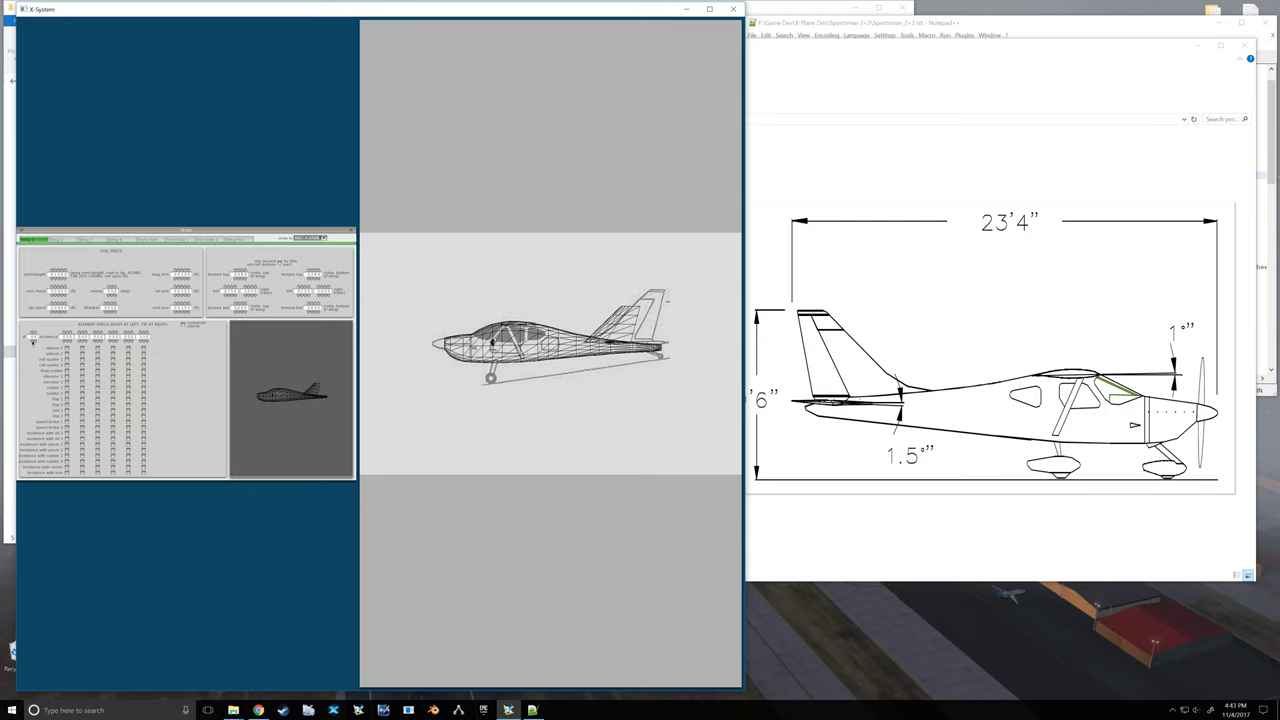
{"action": "left_click", "coordinate": [31, 335]}
{"action": "left_click", "coordinate": [31, 335]}
{"action": "left_click", "coordinate": [31, 335]}
{"action": "left_click", "coordinate": [31, 335]}
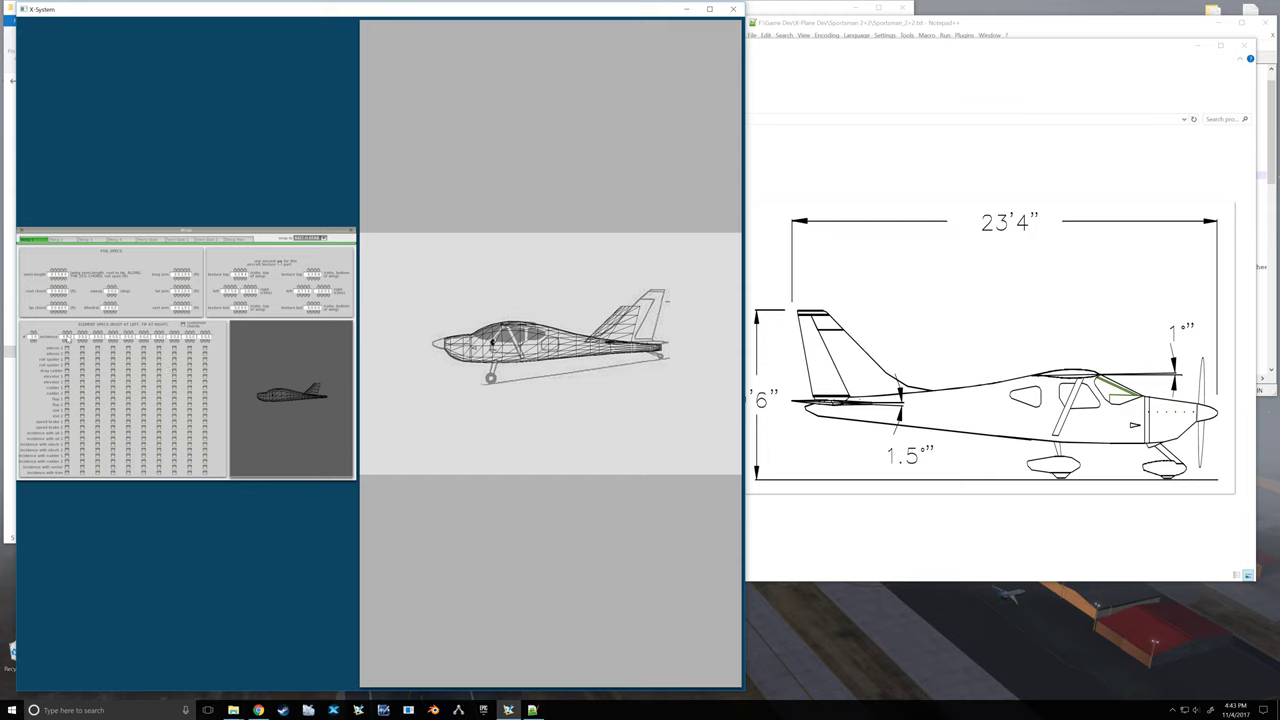
Step: Switch to the fifth lifting-surface tab, whose specs show four elements
{"action": "mouse_move", "coordinate": [69, 339]}
{"action": "left_click", "coordinate": [146, 241]}
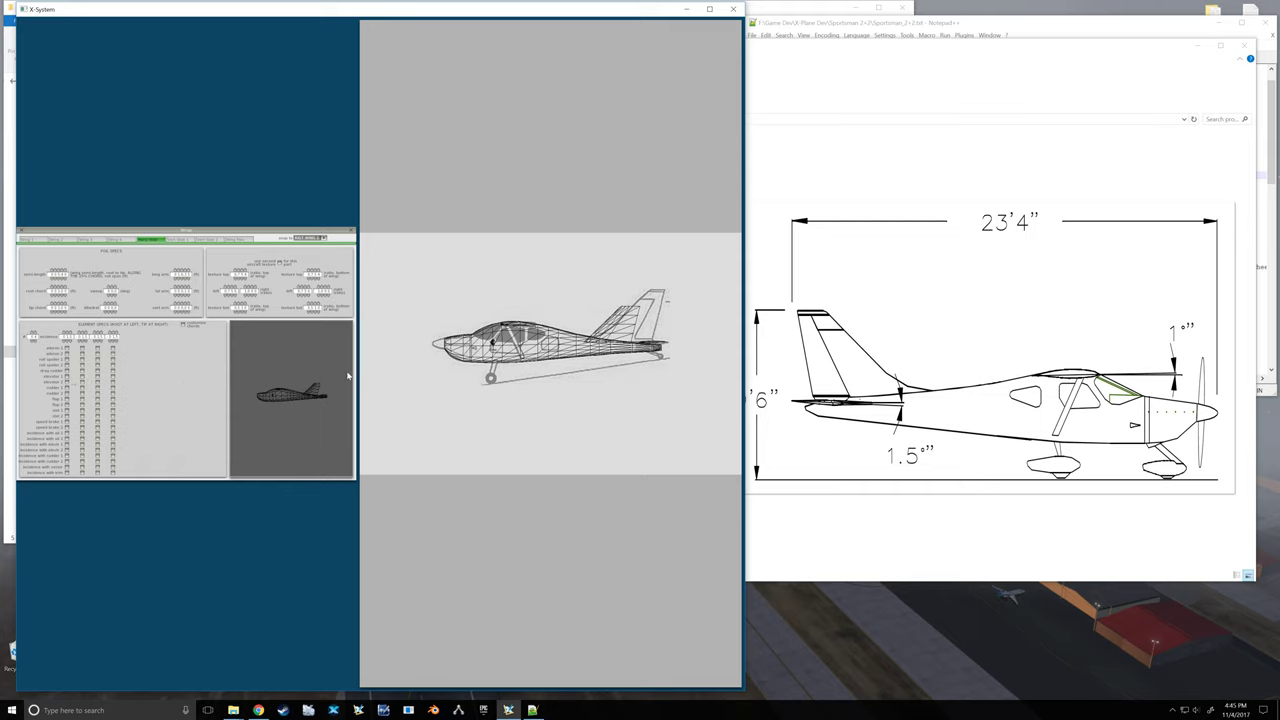
{"action": "left_click", "coordinate": [180, 239]}
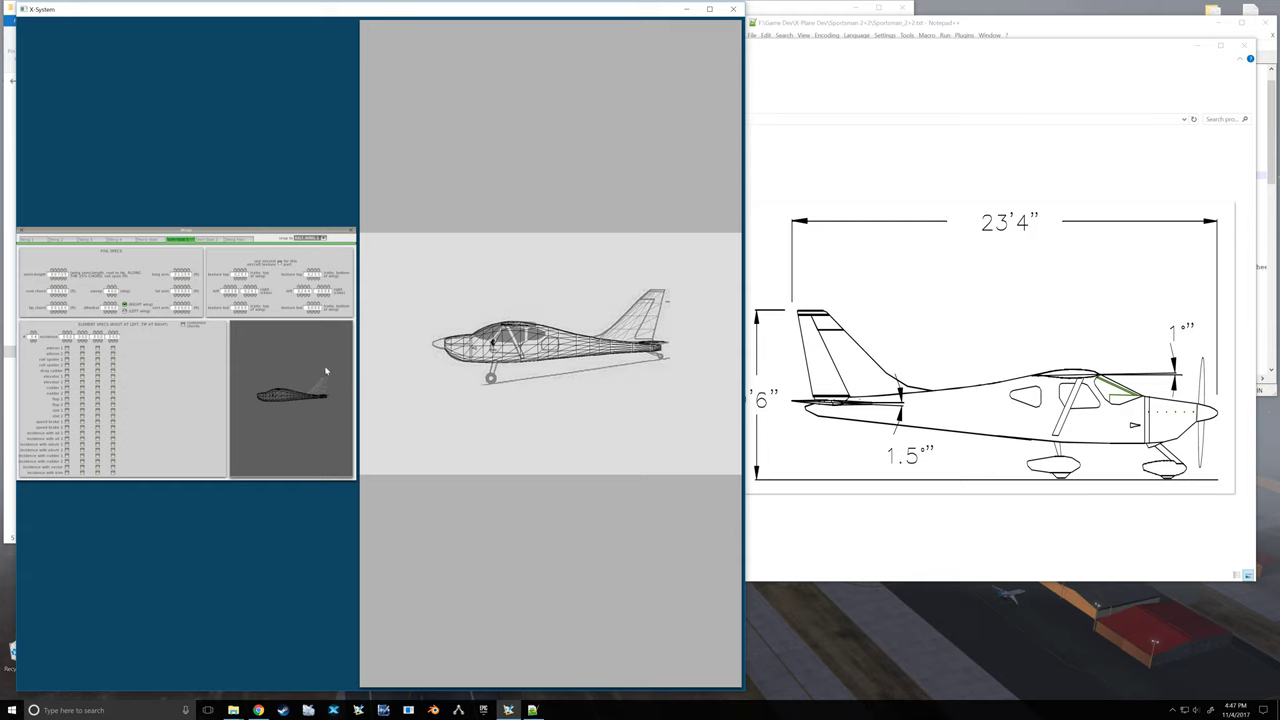
Step: Raise the vertical tail fin's element count by six
{"action": "left_click", "coordinate": [33, 335]}
{"action": "left_click", "coordinate": [33, 335]}
{"action": "left_click", "coordinate": [33, 335]}
{"action": "left_click", "coordinate": [33, 335]}
{"action": "left_click", "coordinate": [33, 335]}
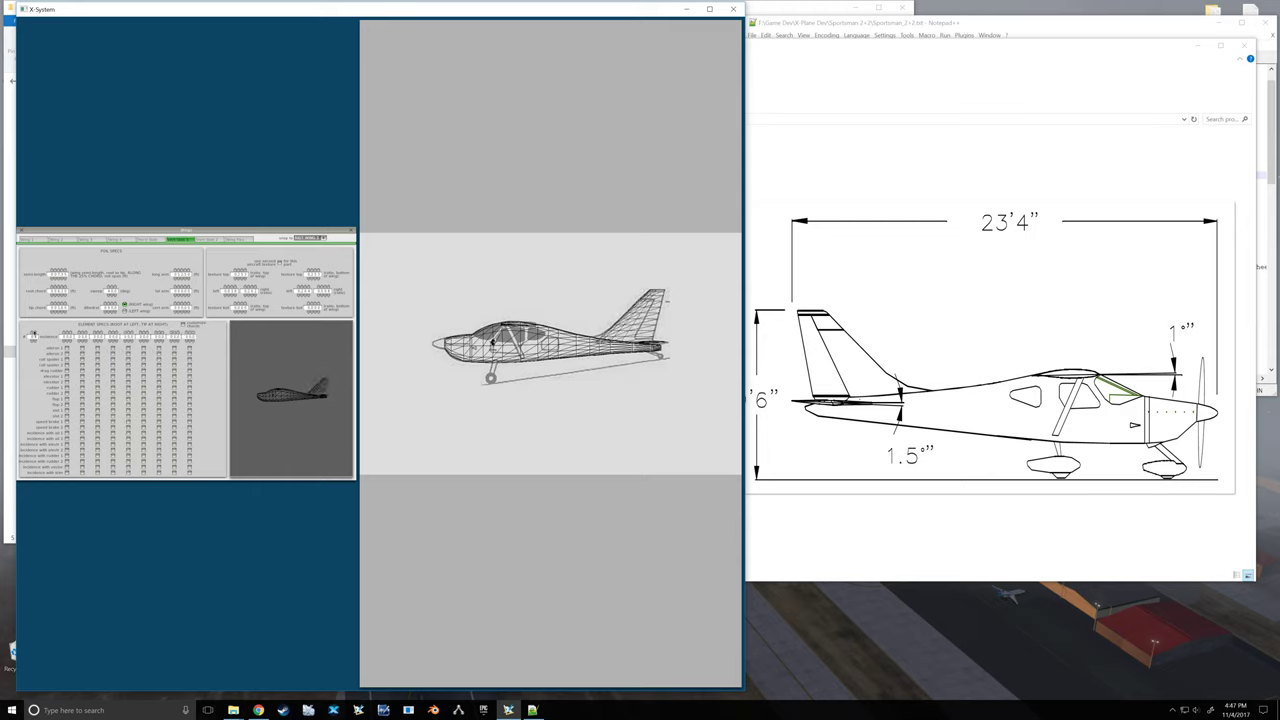
{"action": "left_click", "coordinate": [33, 335]}
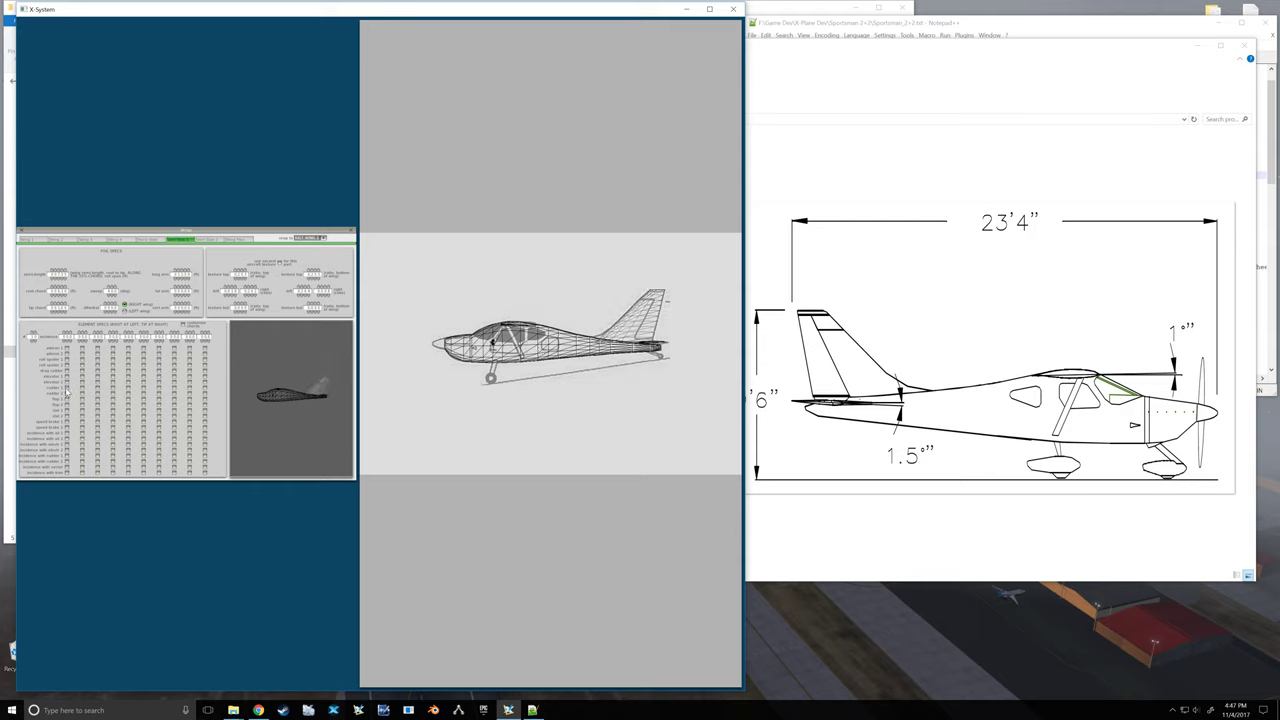
Step: Tick the rudder box on all eight vertical fin element columns
{"action": "mouse_move", "coordinate": [82, 391]}
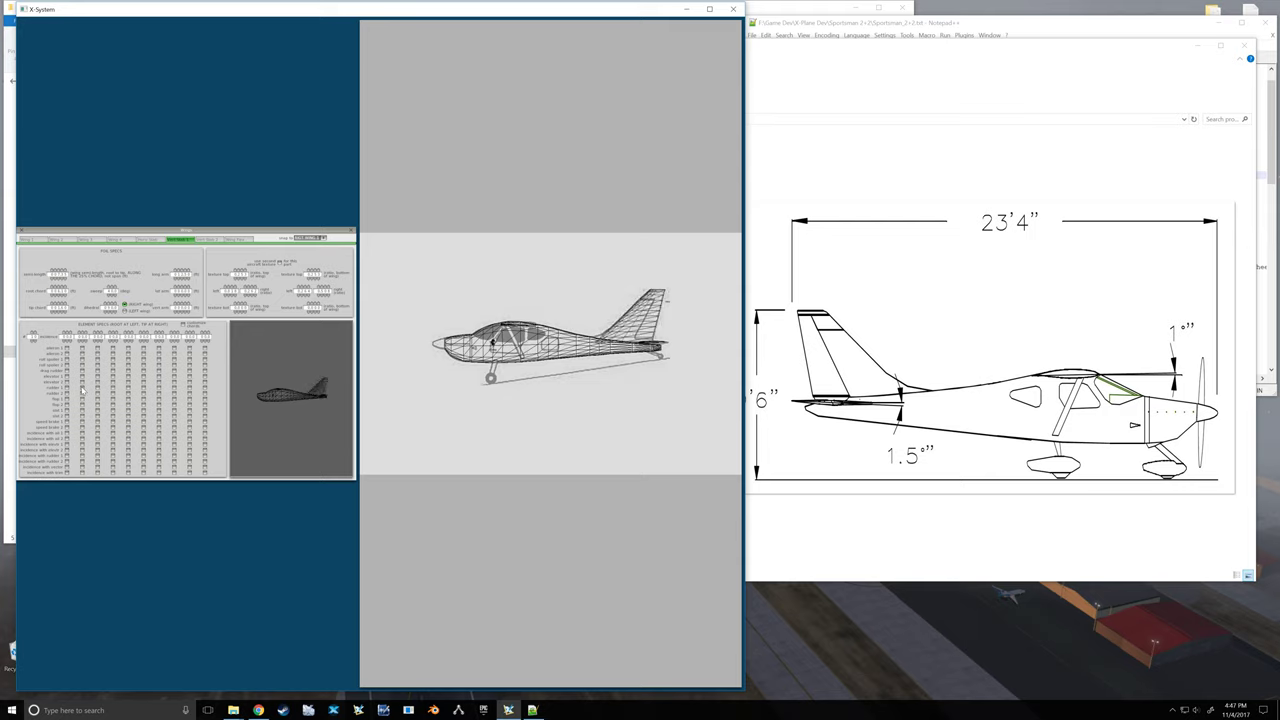
{"action": "left_click", "coordinate": [83, 389]}
{"action": "left_click", "coordinate": [98, 389]}
{"action": "left_click", "coordinate": [113, 389]}
{"action": "left_click", "coordinate": [128, 389]}
{"action": "left_click", "coordinate": [143, 389]}
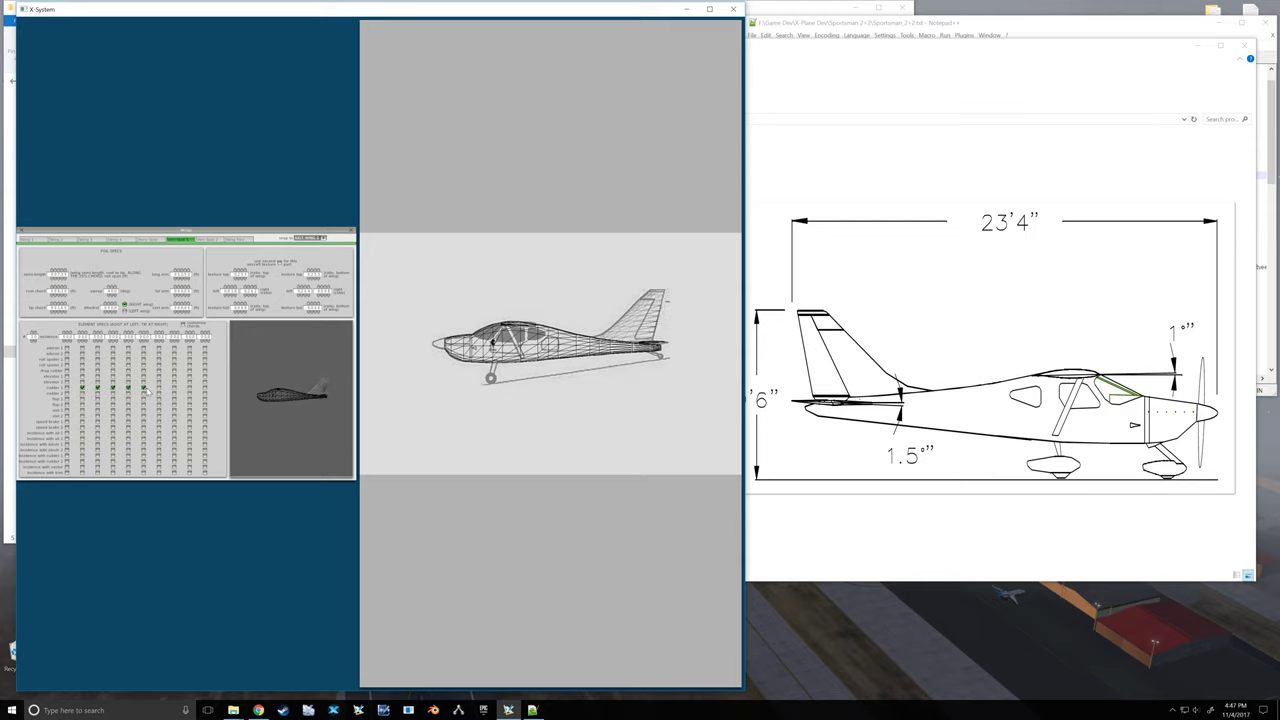
{"action": "left_click", "coordinate": [158, 389]}
{"action": "left_click", "coordinate": [174, 389]}
{"action": "left_click", "coordinate": [189, 389]}
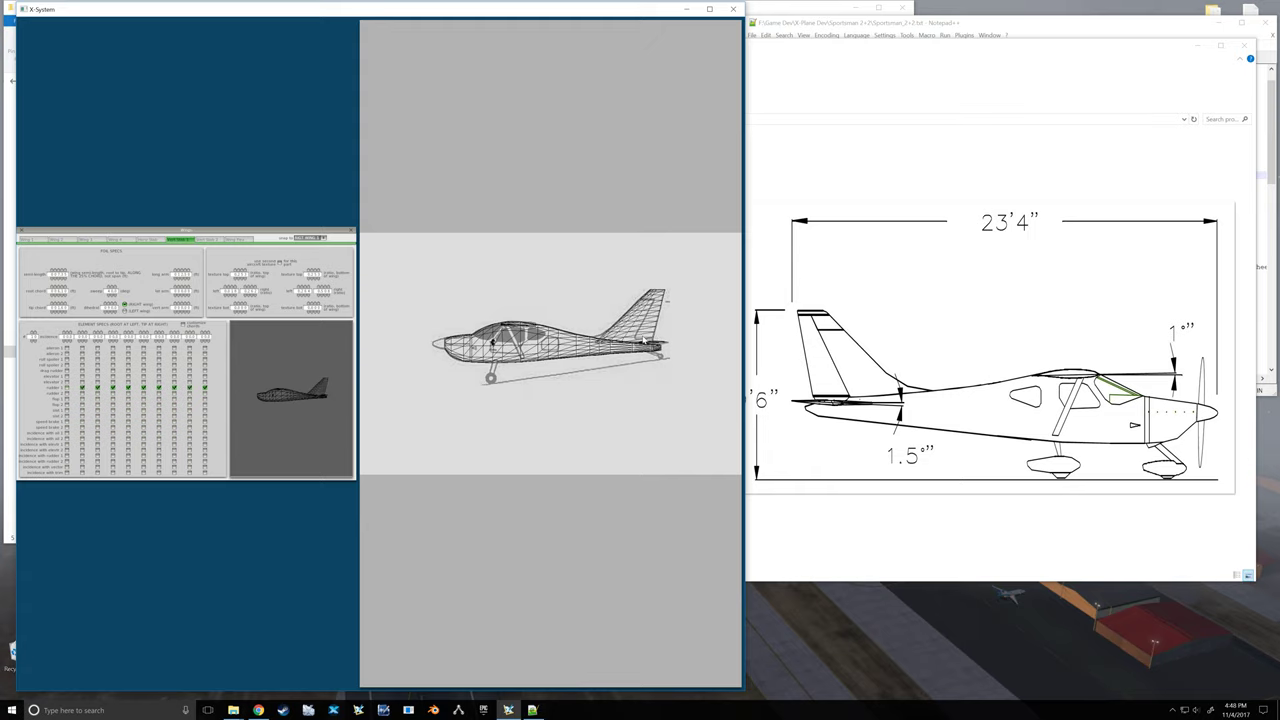
Step: Close the wing editor, review the Control Geometry settings, then close them
{"action": "left_click", "coordinate": [21, 232]}
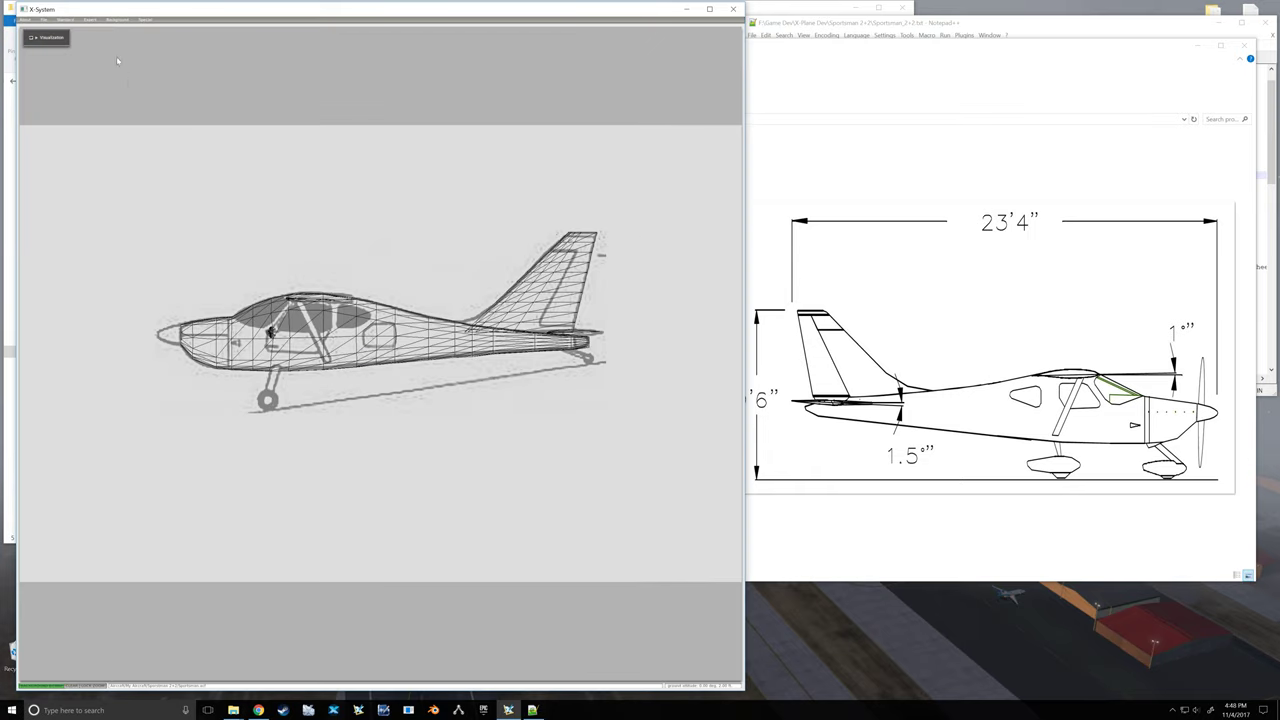
{"action": "left_click", "coordinate": [68, 20]}
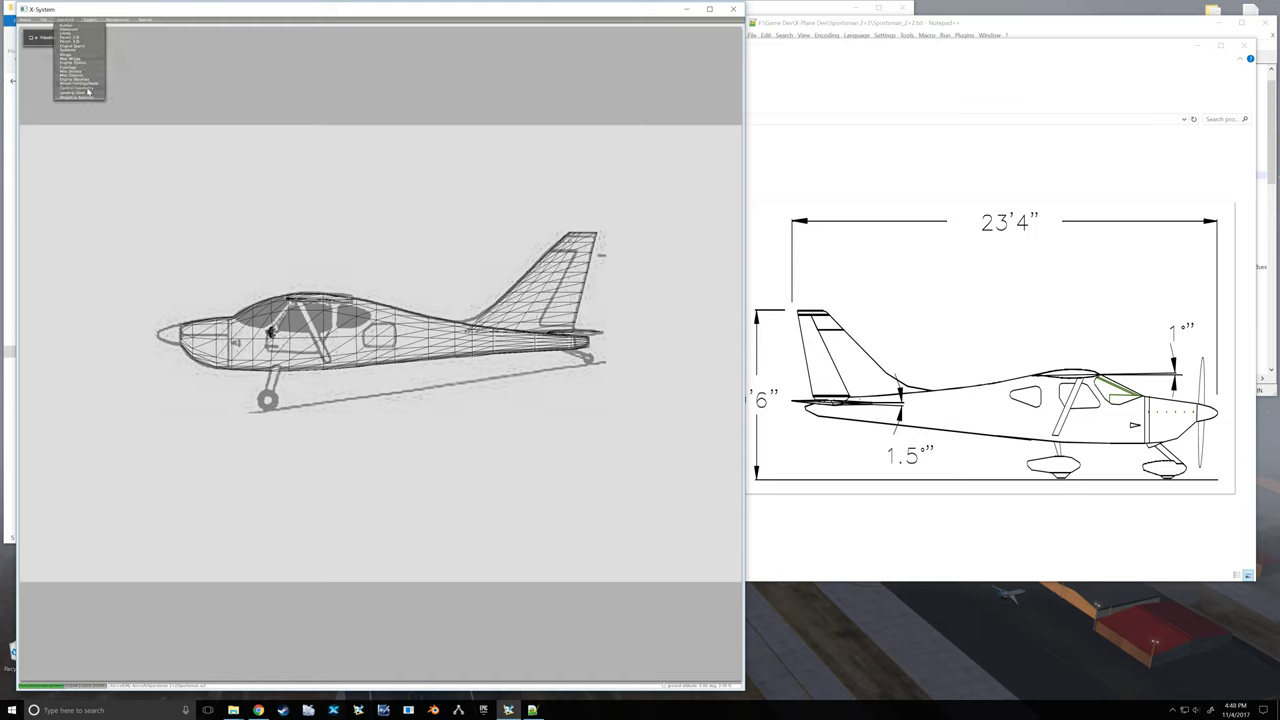
{"action": "left_click", "coordinate": [87, 88]}
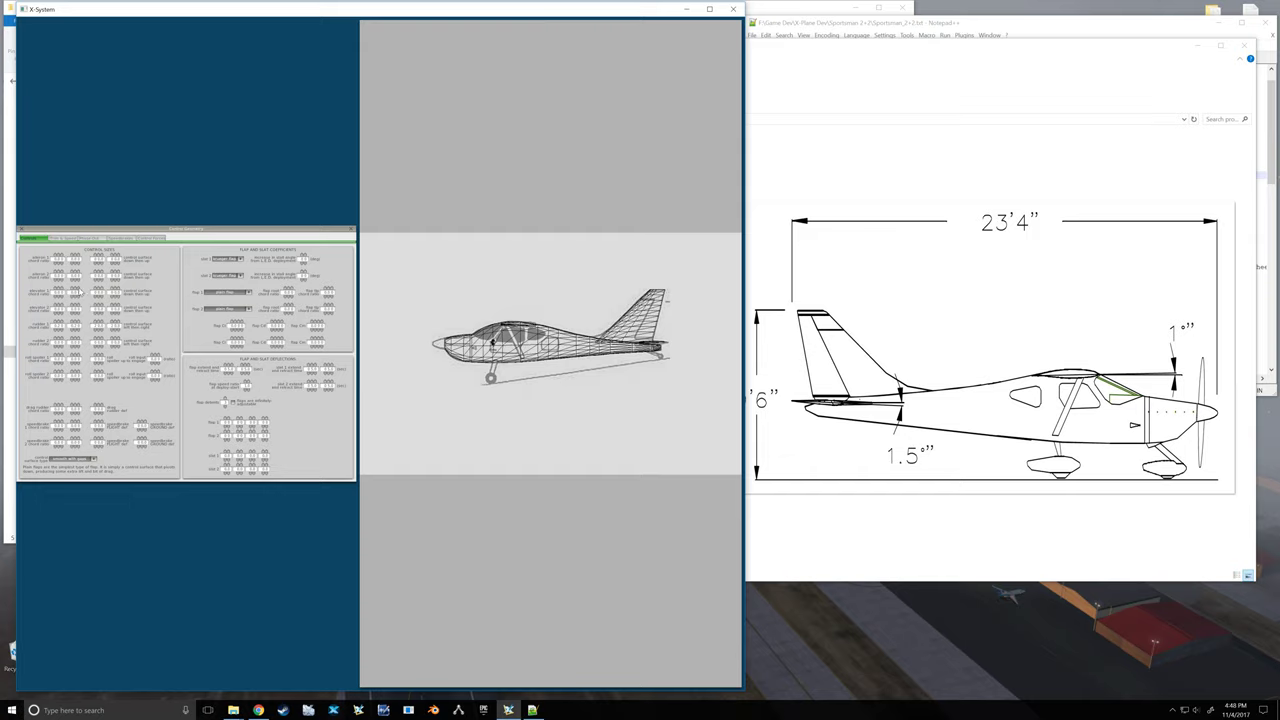
{"action": "left_click", "coordinate": [22, 232]}
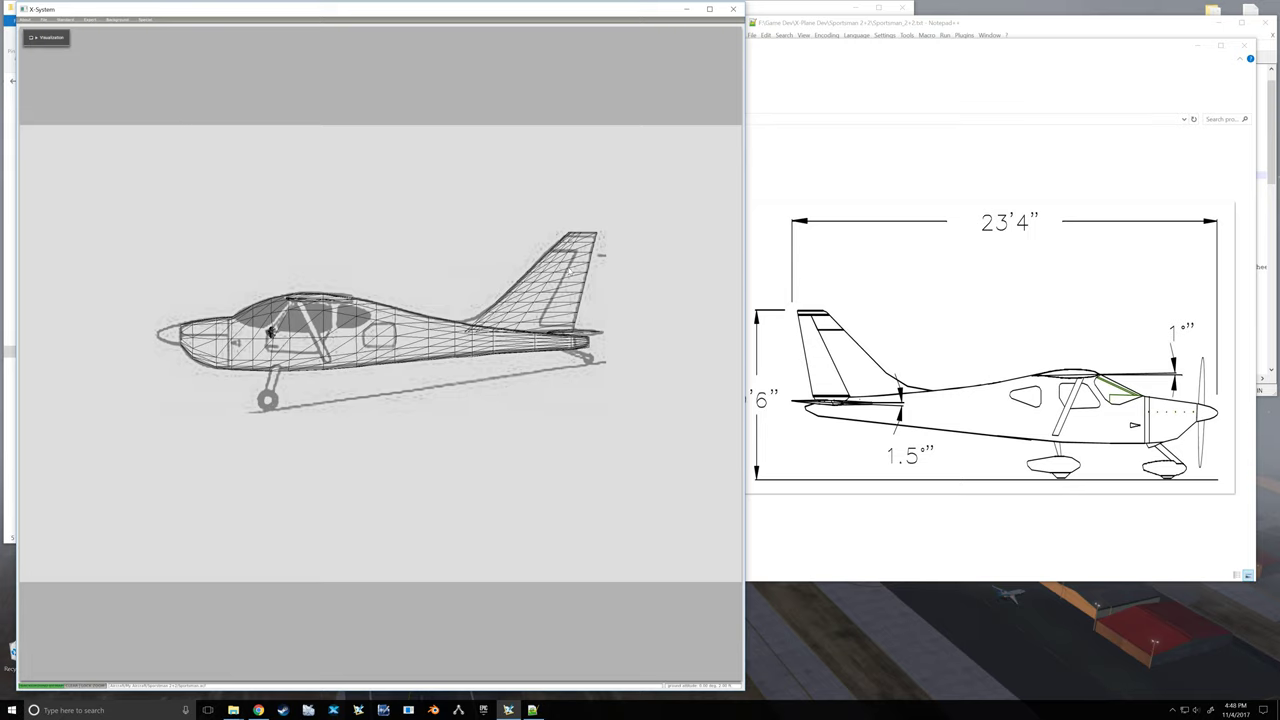
Step: Browse the Background and Special menus, then reopen Standard > Control Geometry
{"action": "left_click", "coordinate": [125, 22]}
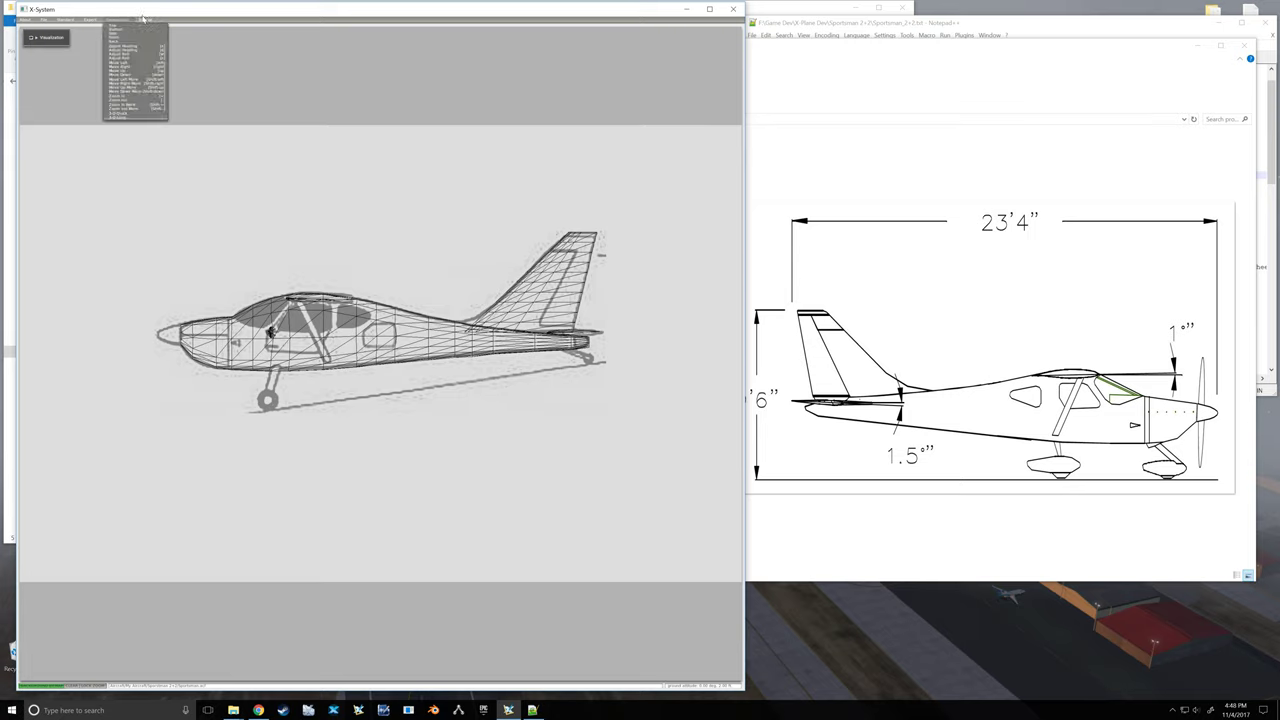
{"action": "mouse_move", "coordinate": [145, 19]}
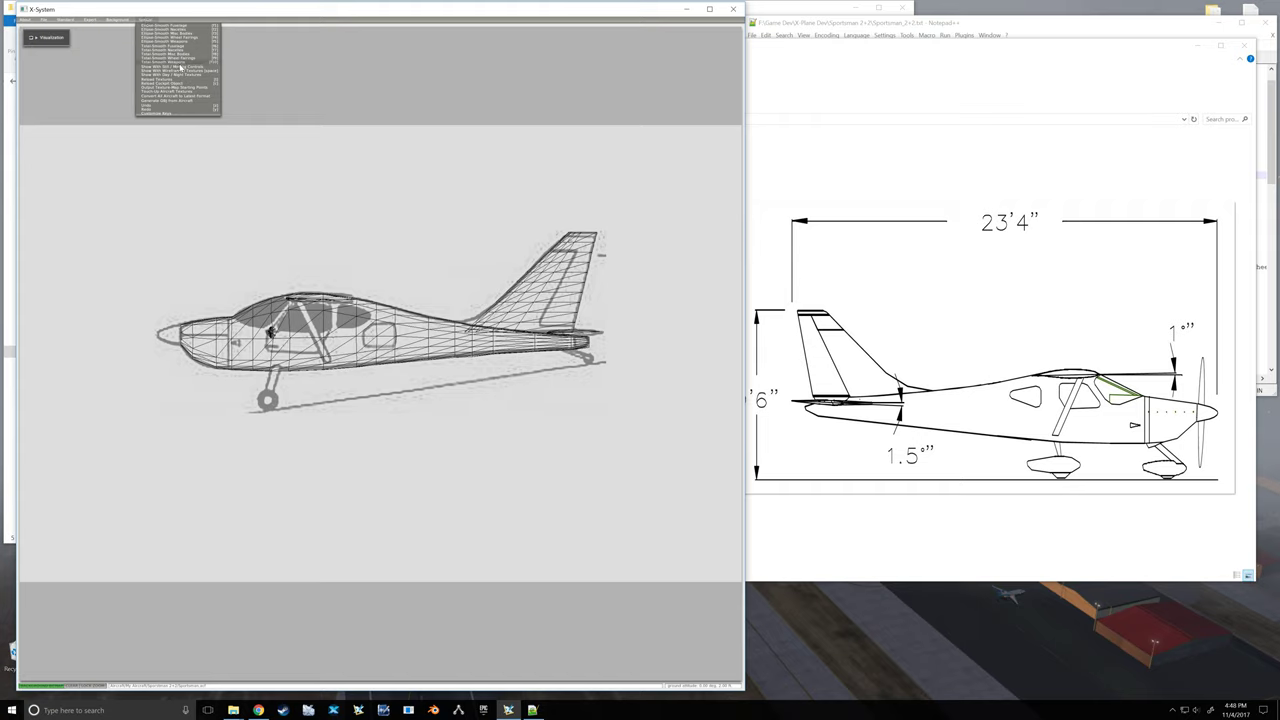
{"action": "left_click", "coordinate": [178, 70]}
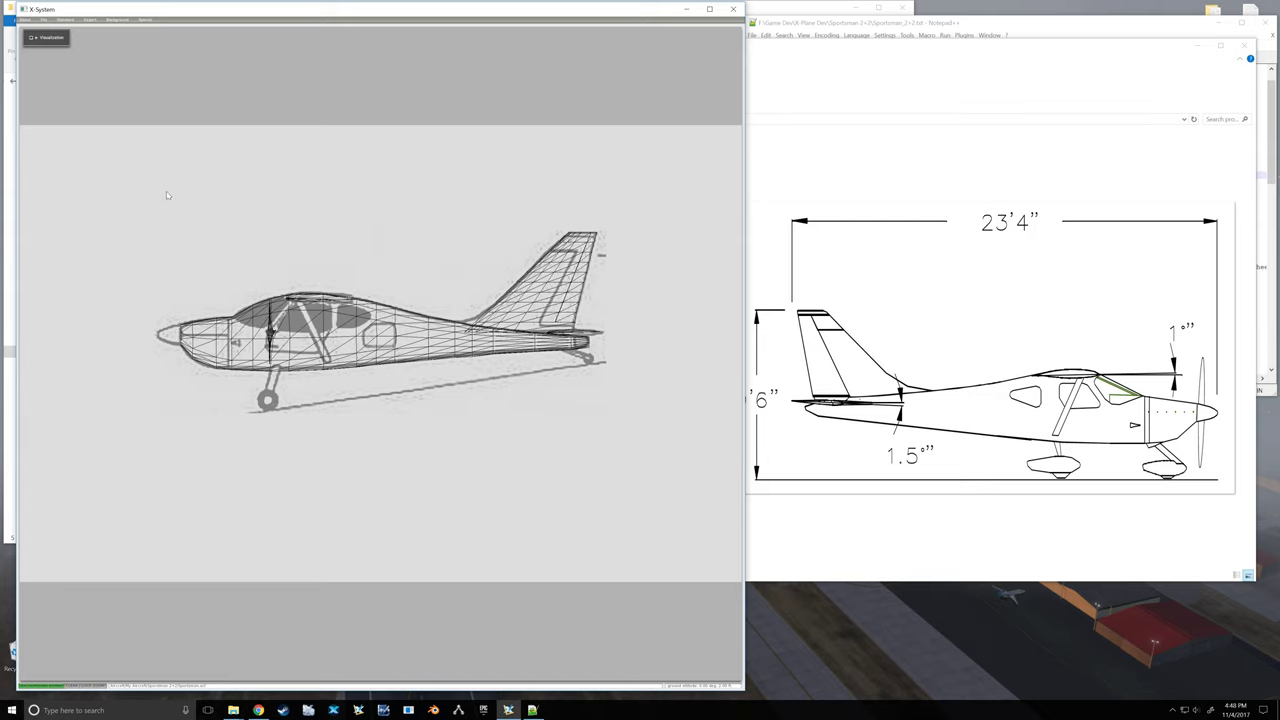
{"action": "left_click", "coordinate": [65, 19]}
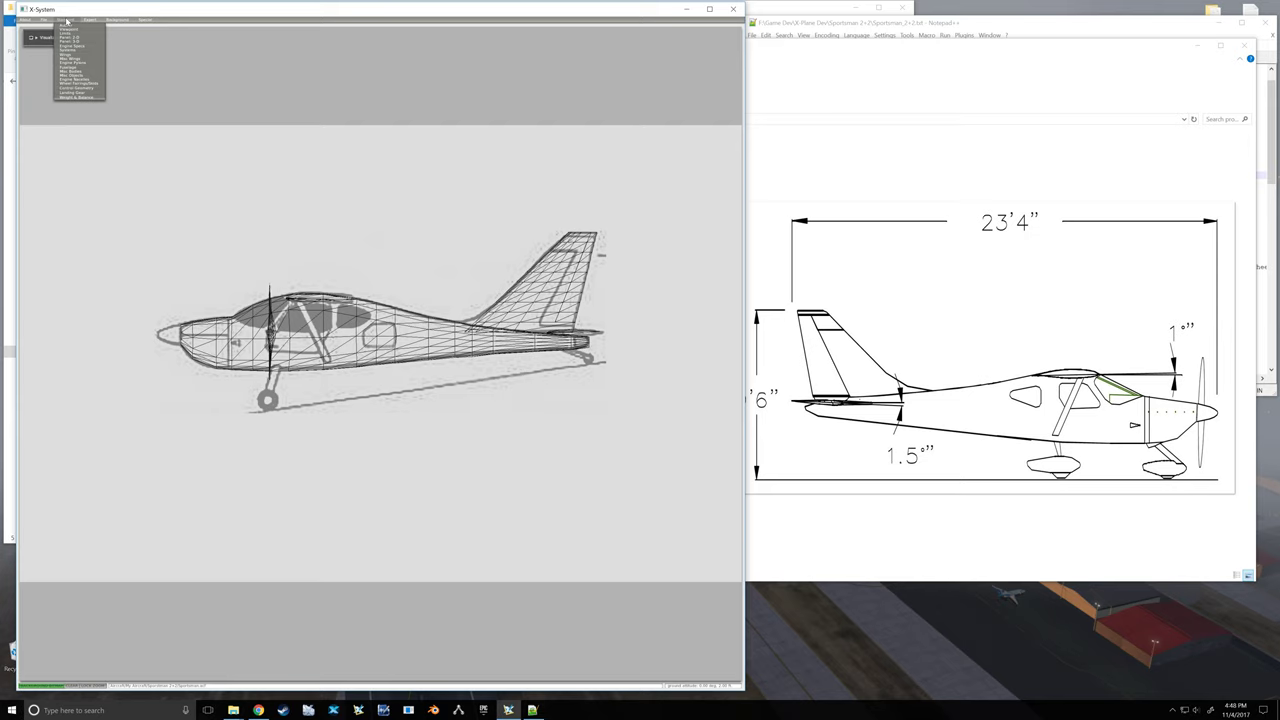
{"action": "left_click", "coordinate": [78, 88]}
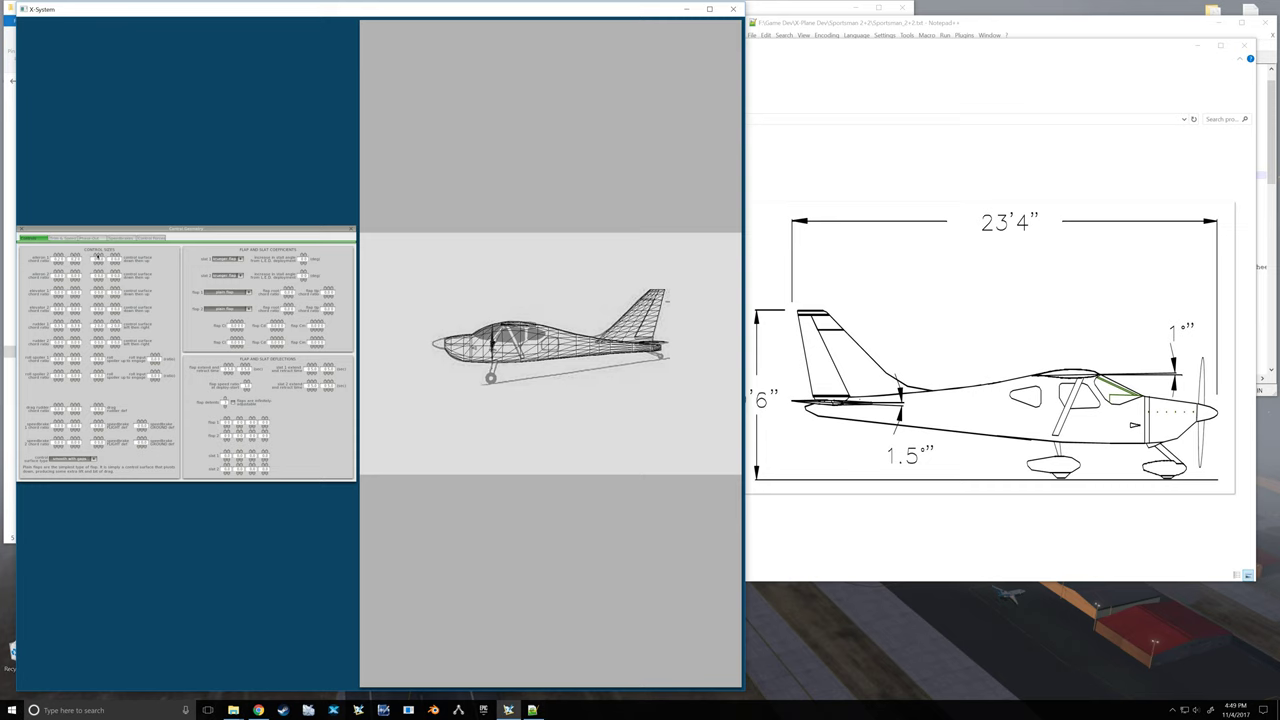
Step: Bring the Notepad++ spec sheet listing flap, aileron and elevator deflections to the front
{"action": "left_click", "coordinate": [832, 29]}
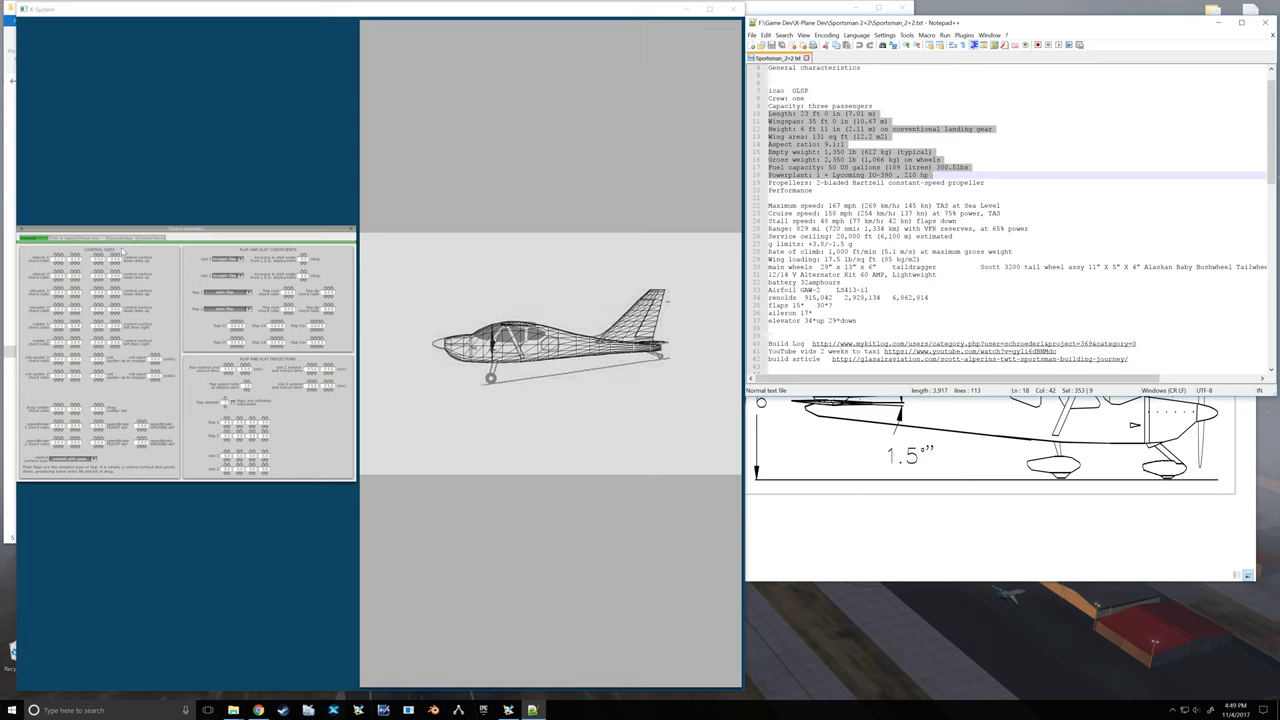
Step: Refocus Plane Maker and close Control Geometry to show the full wireframe plane
{"action": "left_click", "coordinate": [97, 257]}
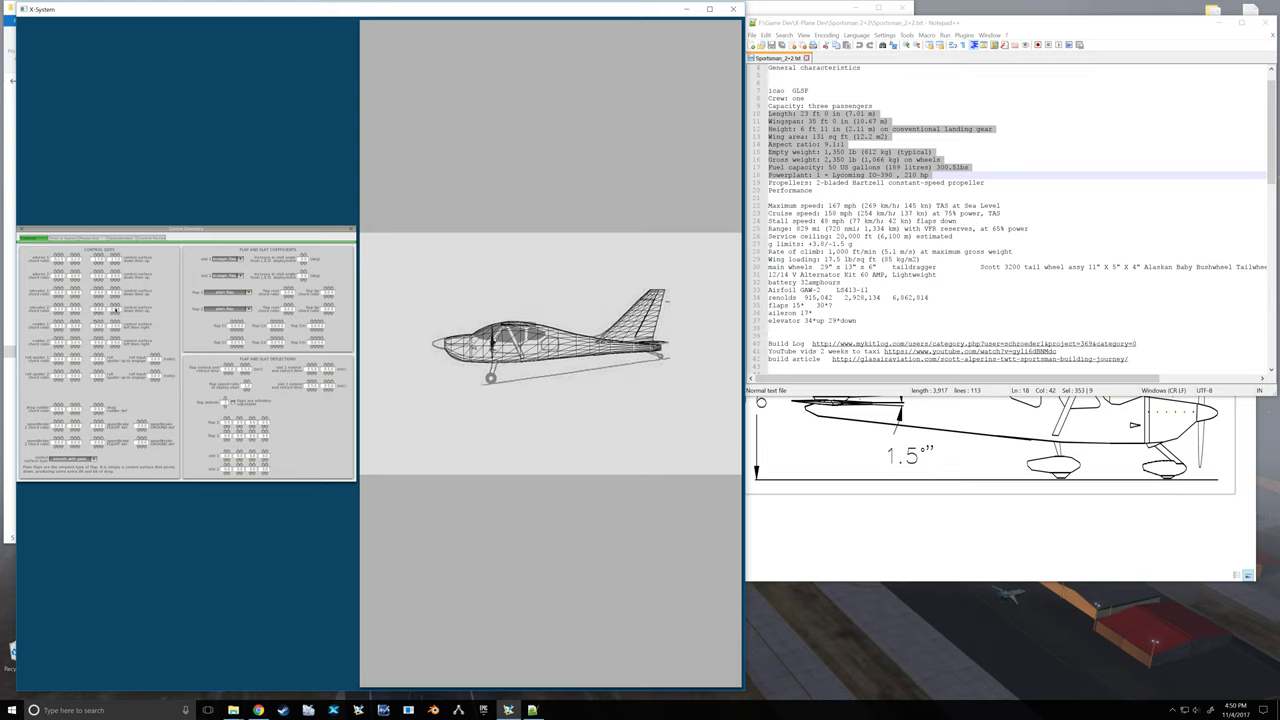
{"action": "mouse_move", "coordinate": [97, 313]}
{"action": "left_click", "coordinate": [22, 232]}
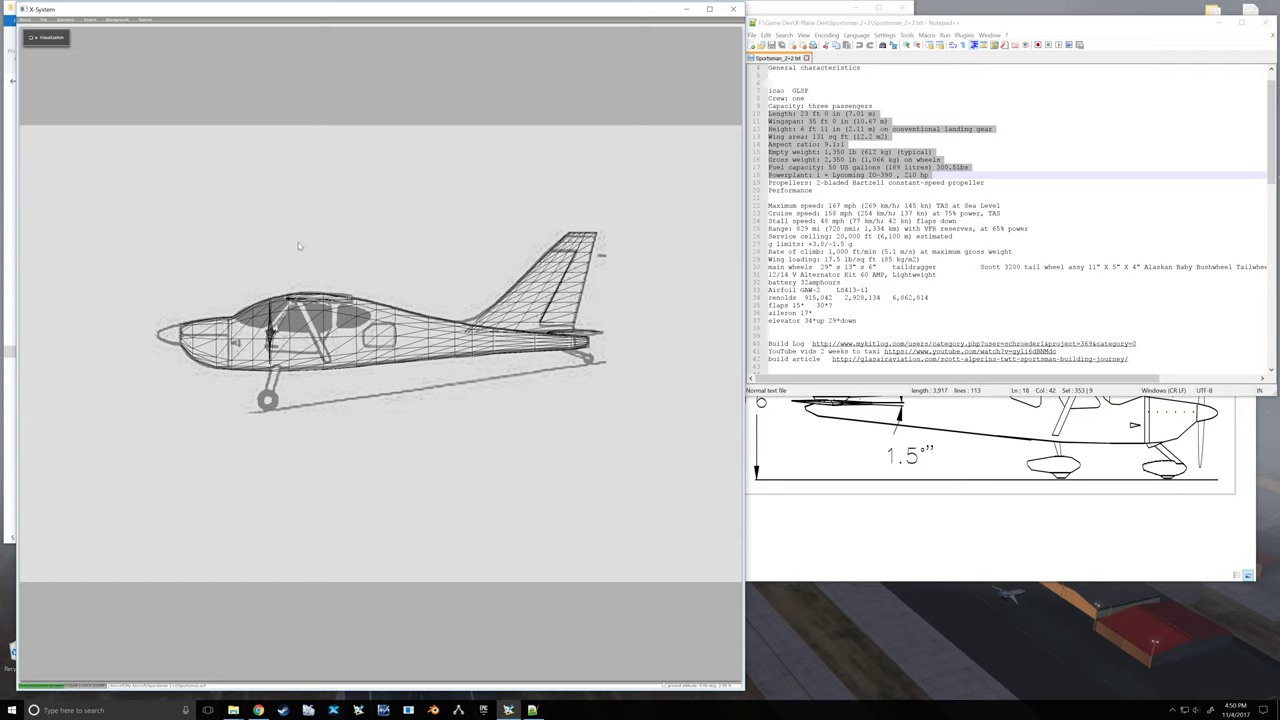
Step: Switch to the top view and load Top.png as the background reference drawing
{"action": "left_click", "coordinate": [113, 22]}
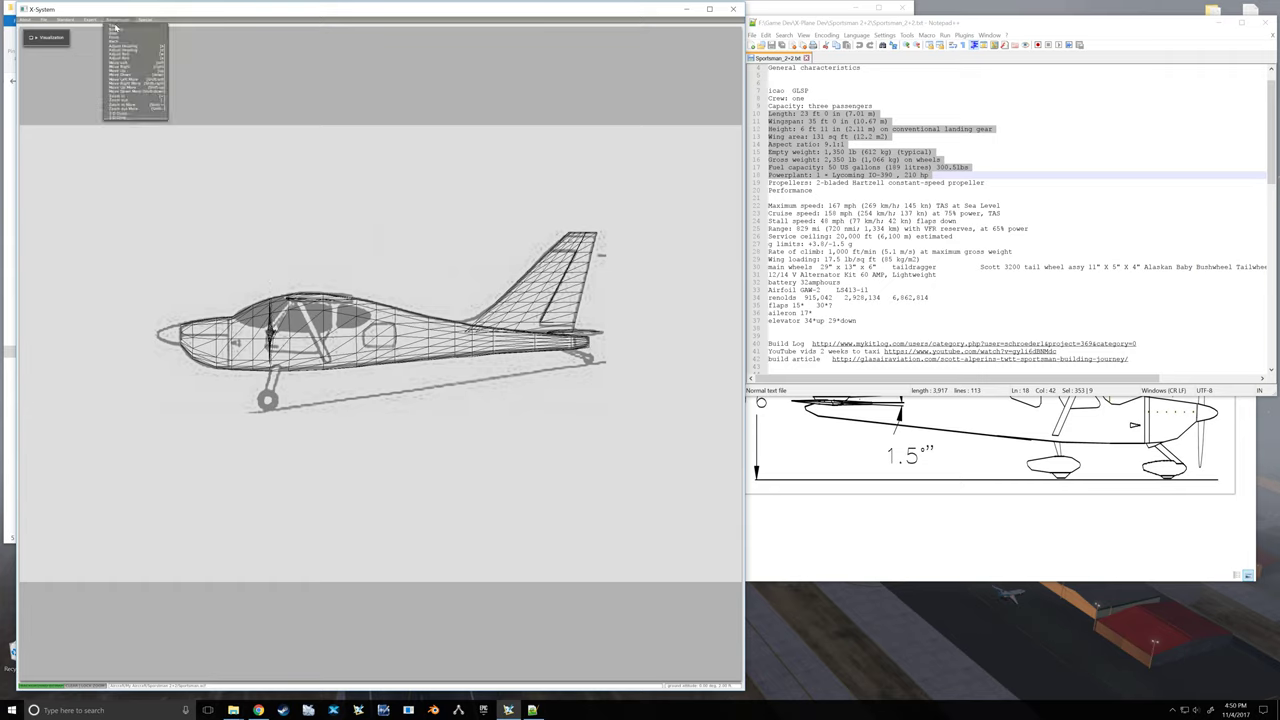
{"action": "left_click", "coordinate": [135, 27]}
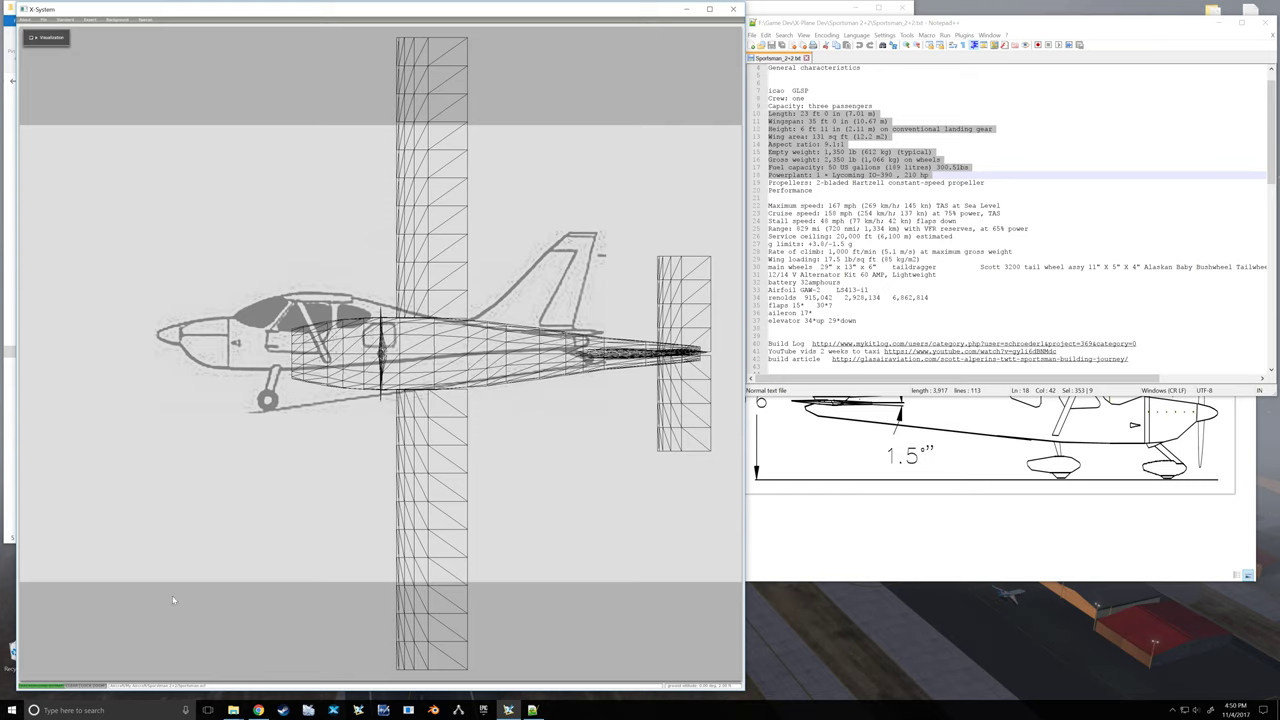
{"action": "left_click", "coordinate": [36, 687]}
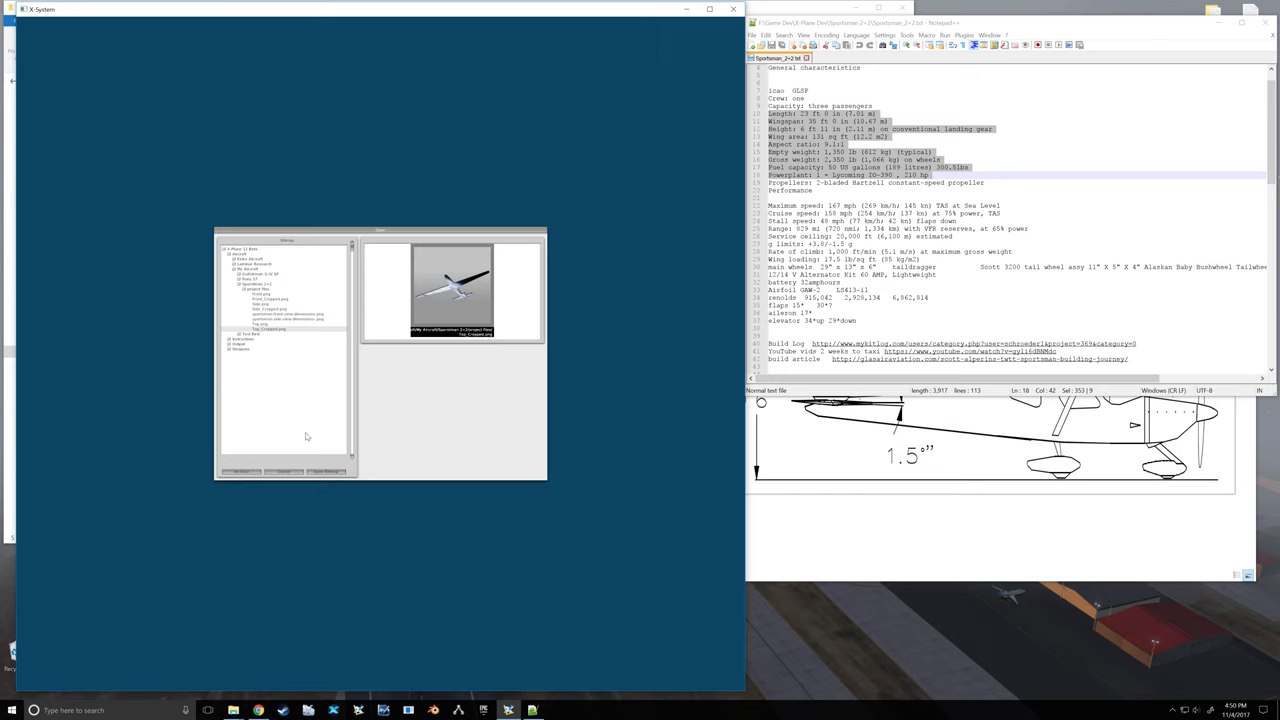
{"action": "left_click", "coordinate": [262, 324]}
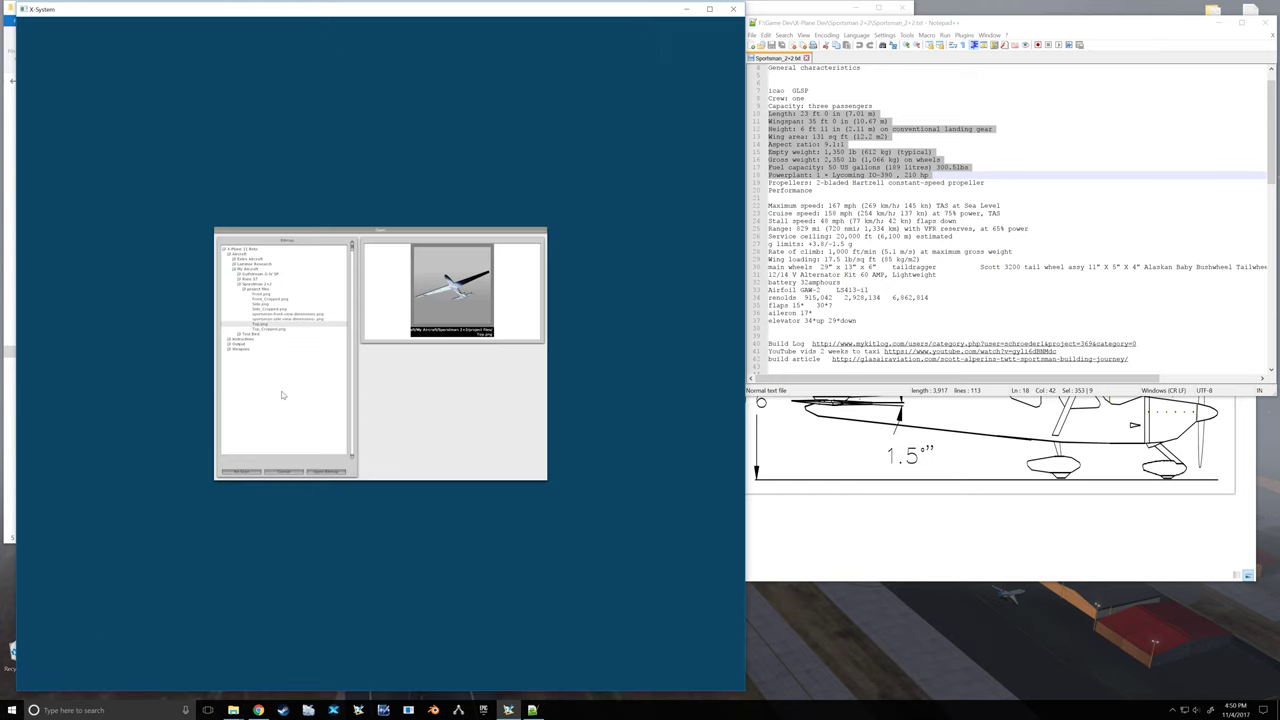
{"action": "left_click", "coordinate": [327, 471]}
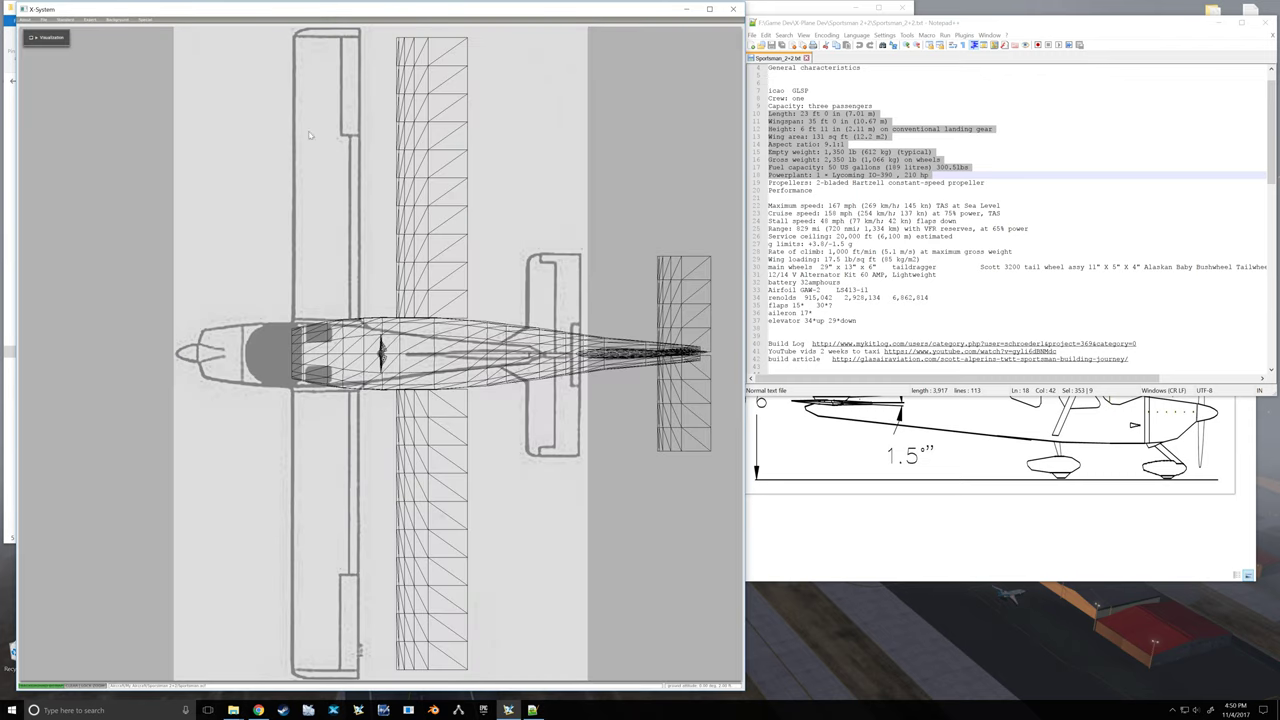
{"action": "left_click", "coordinate": [65, 19]}
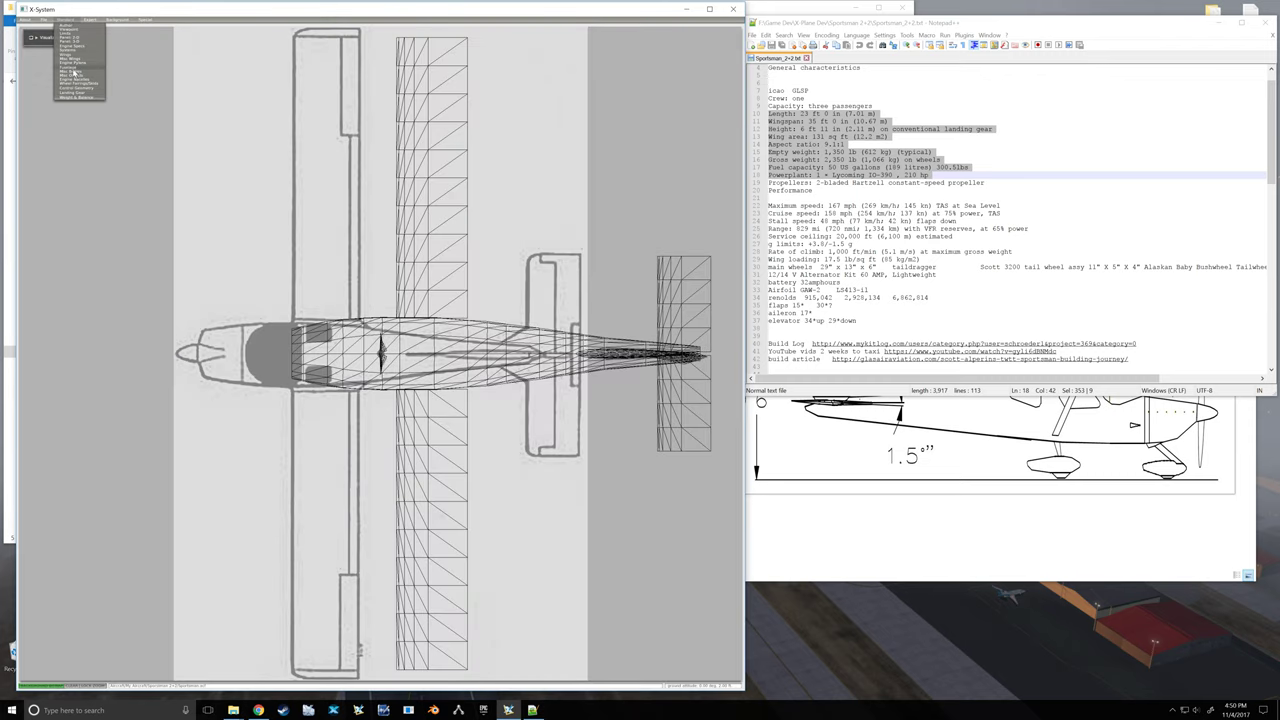
Step: Open the Wings settings and shift the top-view wireframe down onto the Top.png drawing
{"action": "left_click", "coordinate": [67, 54]}
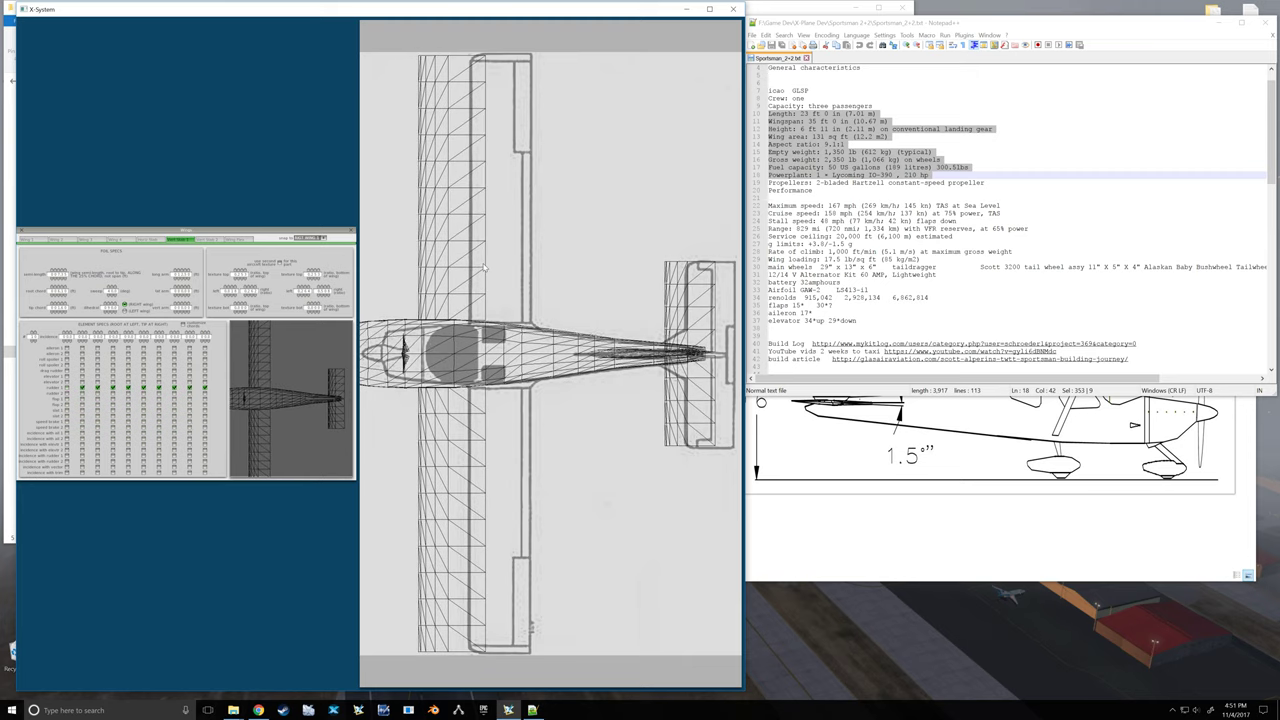
{"action": "key", "text": "Down"}
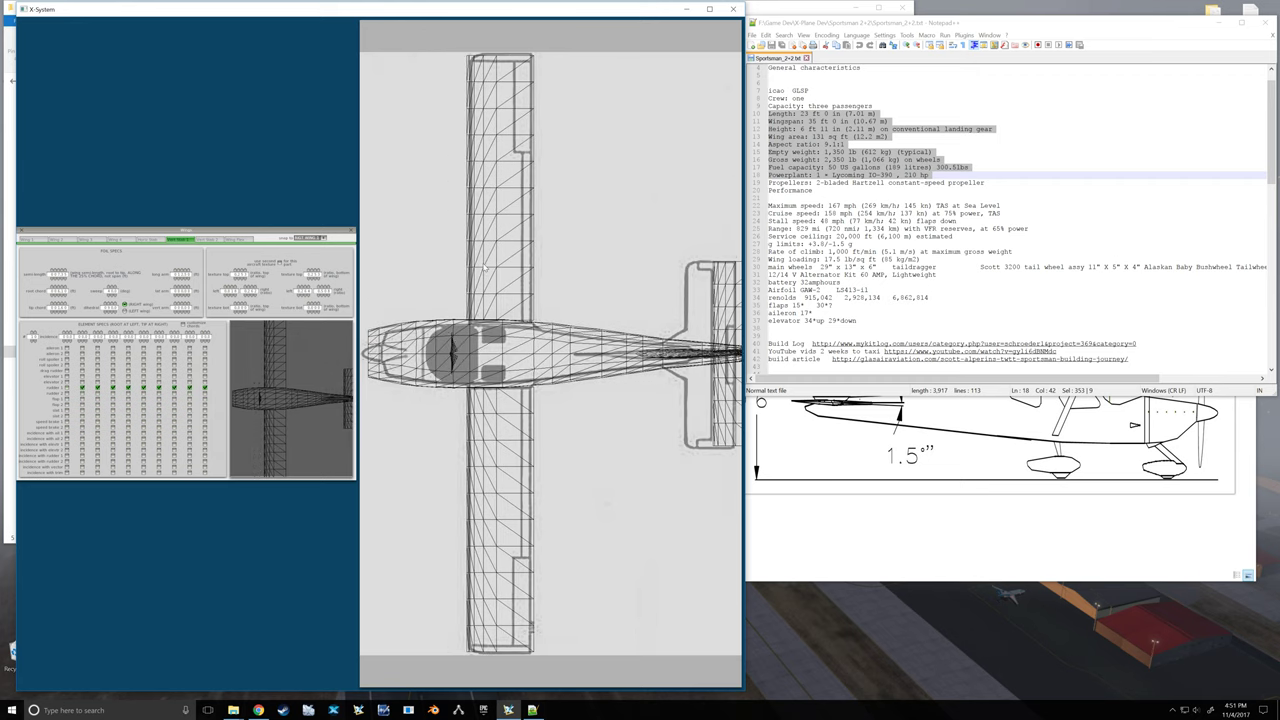
{"action": "key", "text": "Down"}
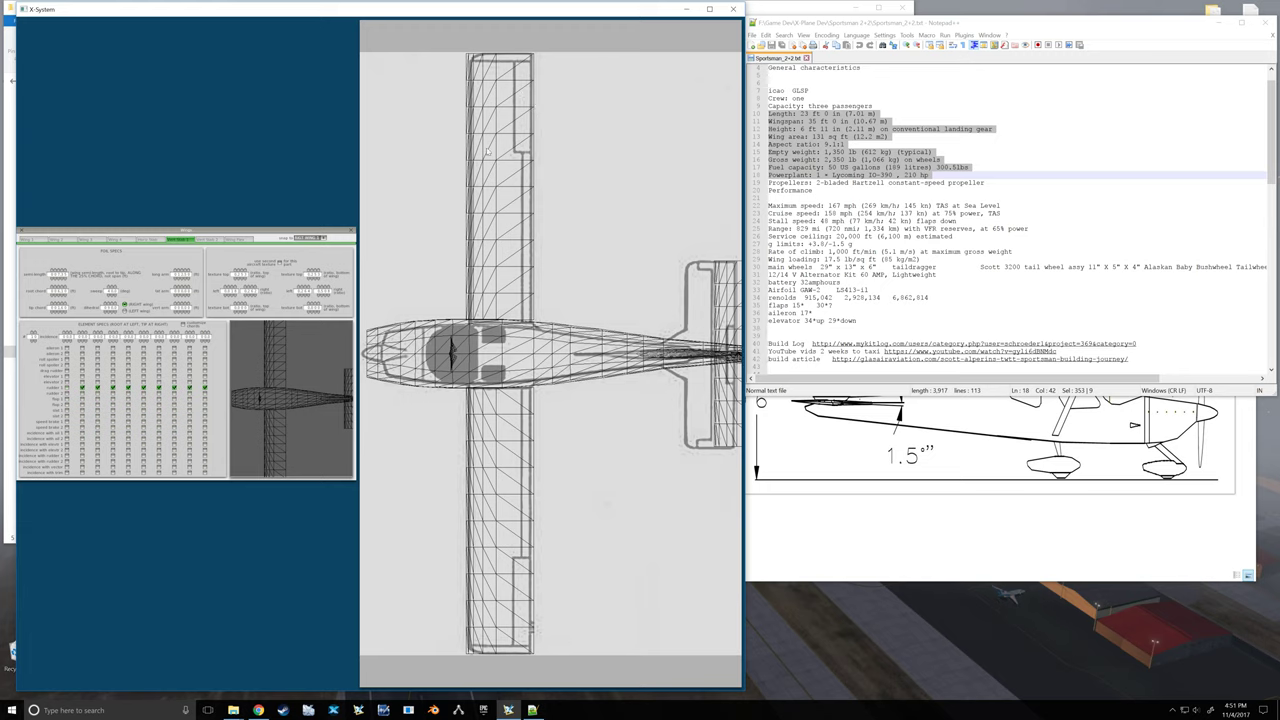
Step: Compare the control-surface assignments on Wing 1 and another wing surface, then close the Wings window
{"action": "left_click", "coordinate": [29, 240]}
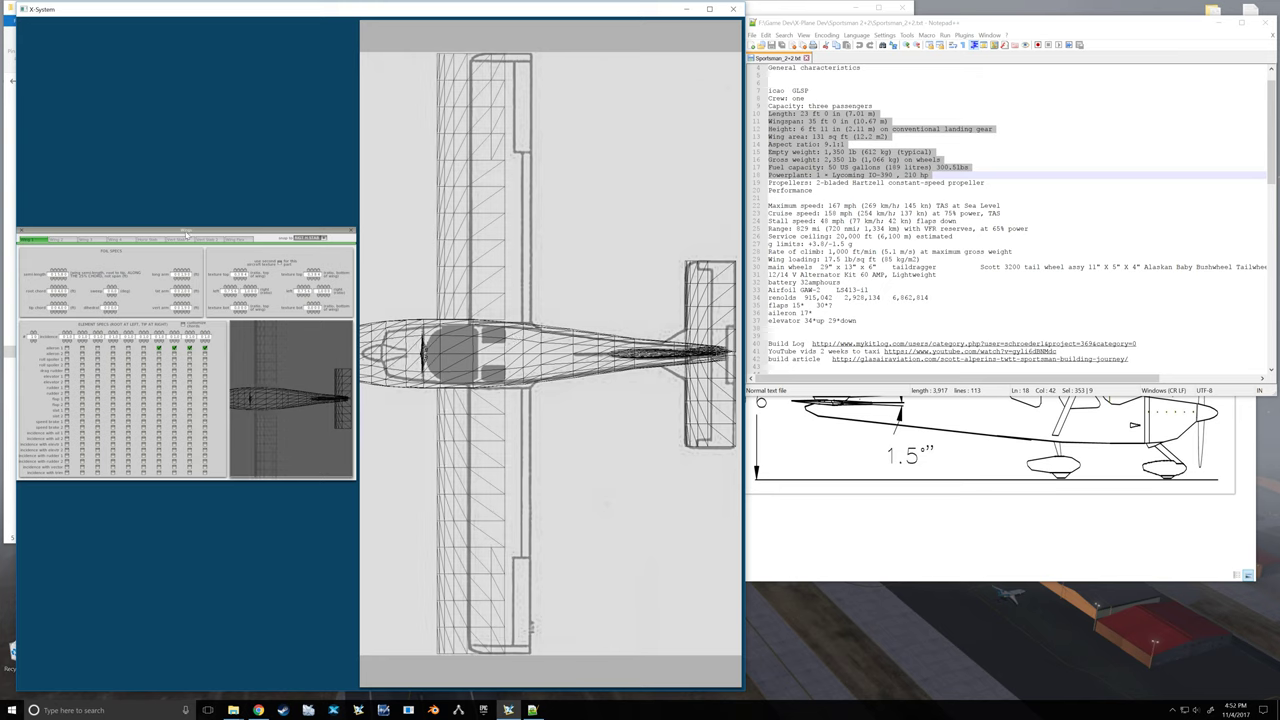
{"action": "left_click", "coordinate": [150, 239]}
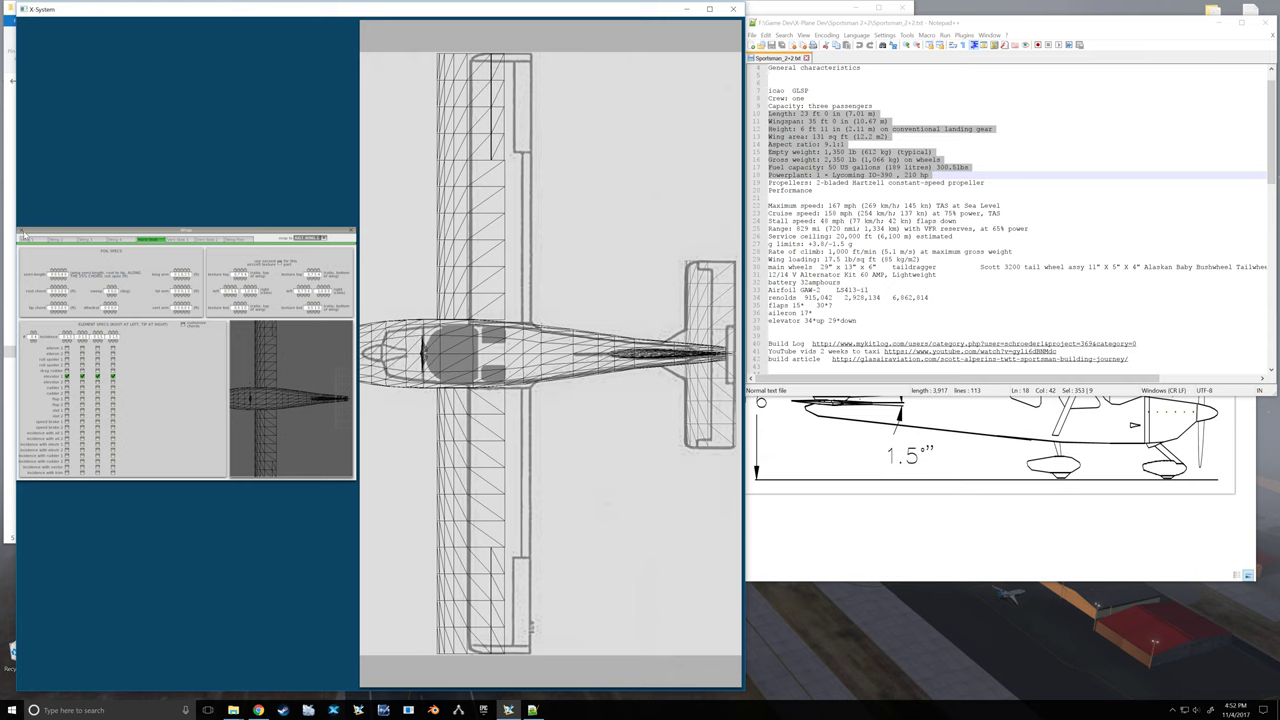
{"action": "left_click", "coordinate": [20, 232]}
{"action": "left_click", "coordinate": [66, 20]}
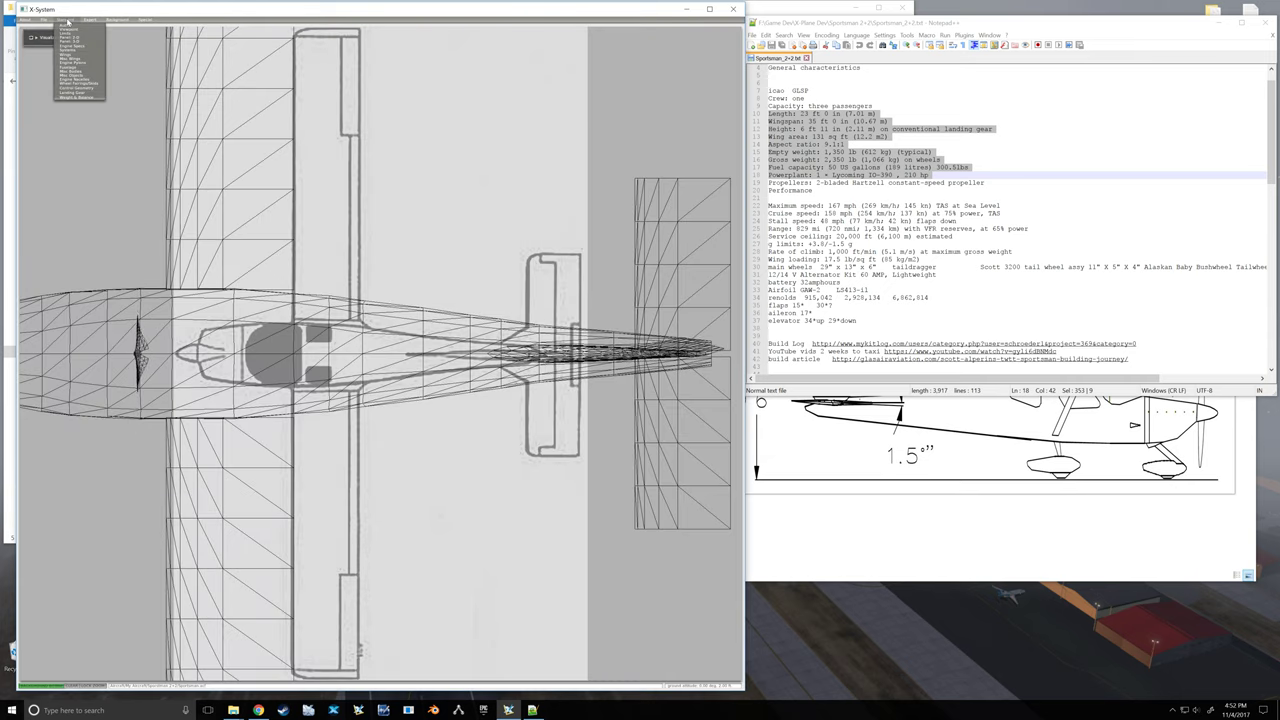
Step: Review the deflection values in Control Geometry, then close it to return to the top view
{"action": "left_click", "coordinate": [82, 89]}
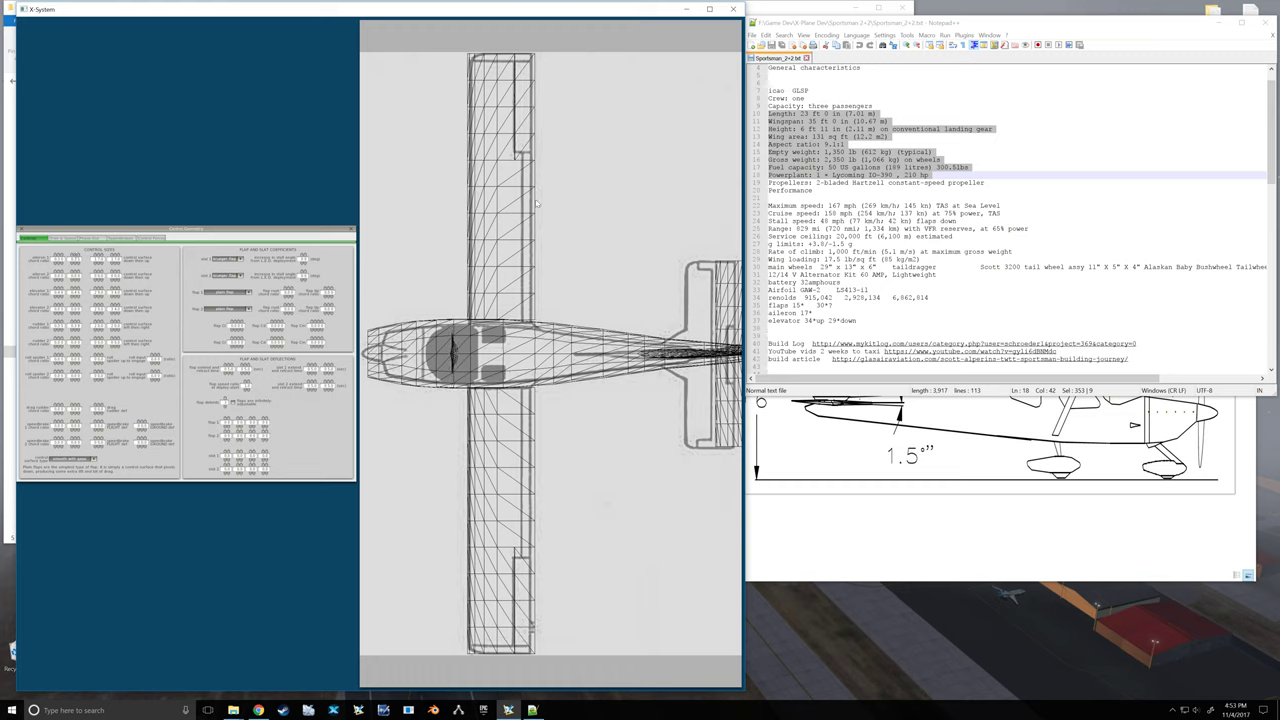
{"action": "left_click", "coordinate": [23, 230]}
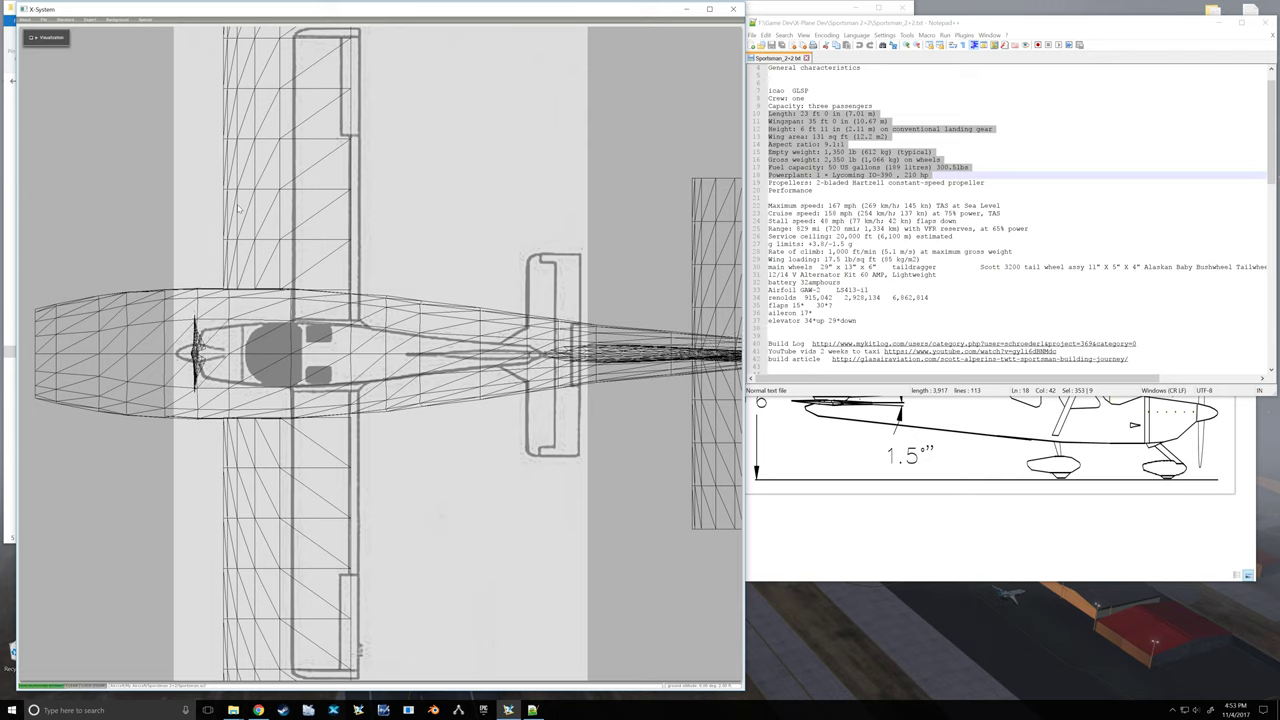
Step: Render the plane solid-shaded, zoom out and rotate it to an oblique angle
{"action": "key", "text": "w"}
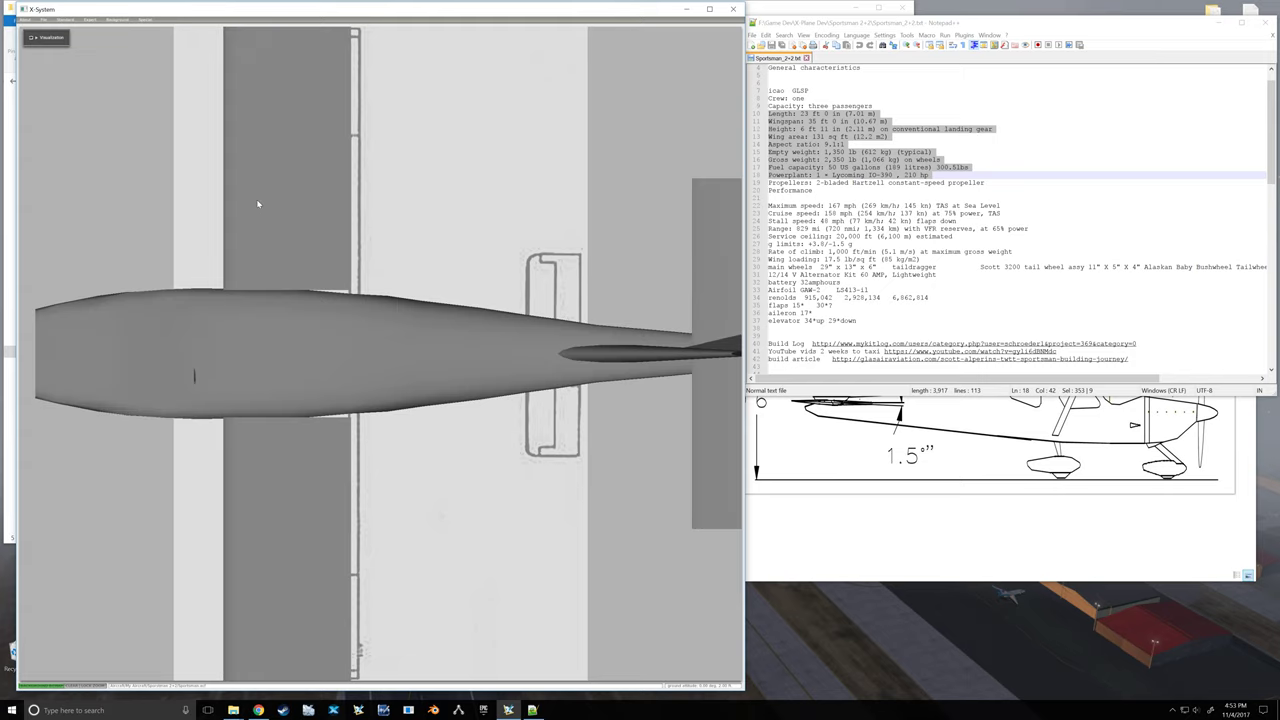
{"action": "scroll", "coordinate": [265, 207], "scroll_direction": "down", "scroll_amount": 5}
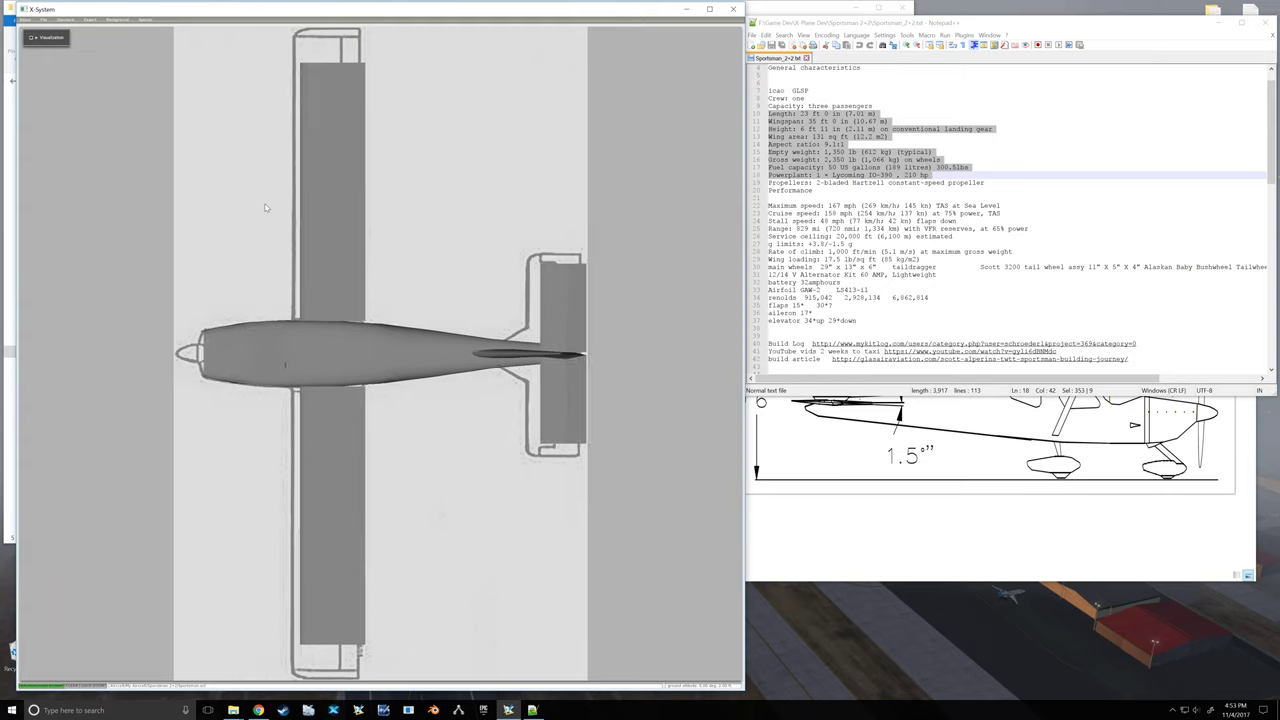
{"action": "key", "text": "Down"}
{"action": "key", "text": "Down"}
{"action": "key", "text": "Down"}
{"action": "key", "text": "Down"}
{"action": "key", "text": "Down"}
{"action": "key", "text": "Down"}
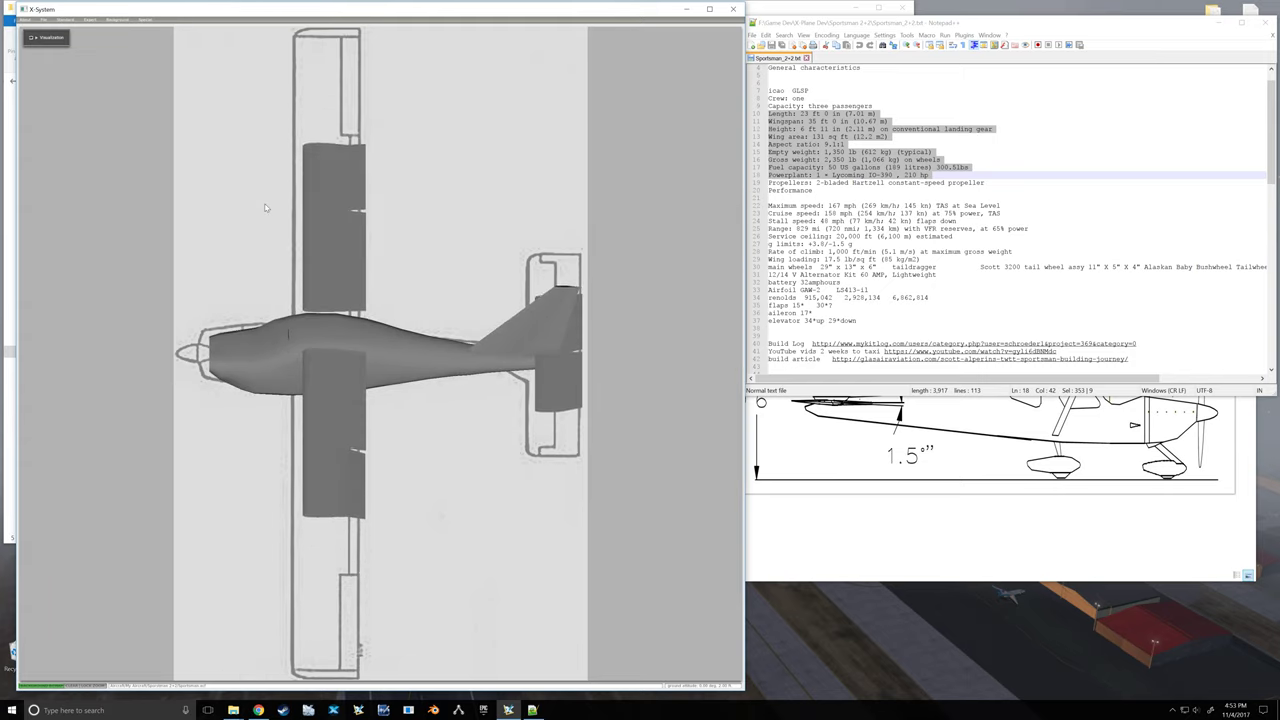
{"action": "key", "text": "Down"}
{"action": "key", "text": "Down"}
{"action": "key", "text": "Down"}
{"action": "key", "text": "Down"}
{"action": "key", "text": "Down"}
{"action": "key", "text": "Down"}
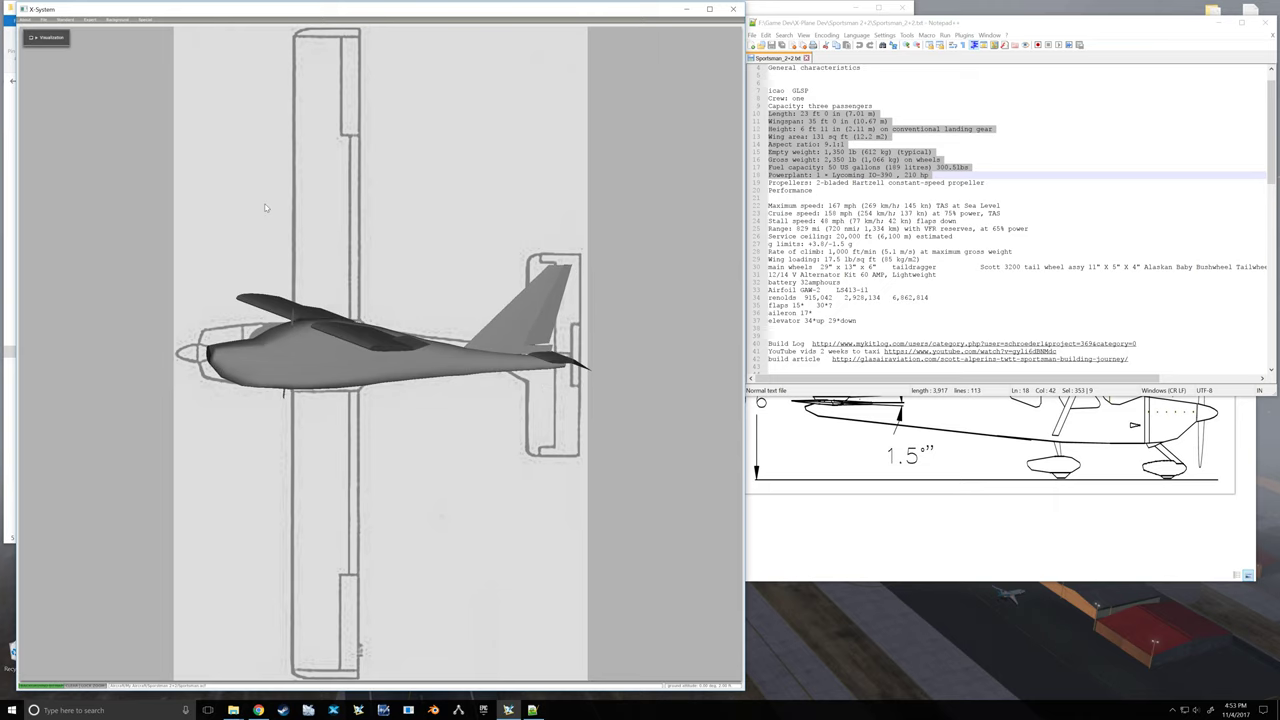
{"action": "key", "text": "Down"}
{"action": "key", "text": "Down"}
{"action": "key", "text": "Down"}
{"action": "key", "text": "Down"}
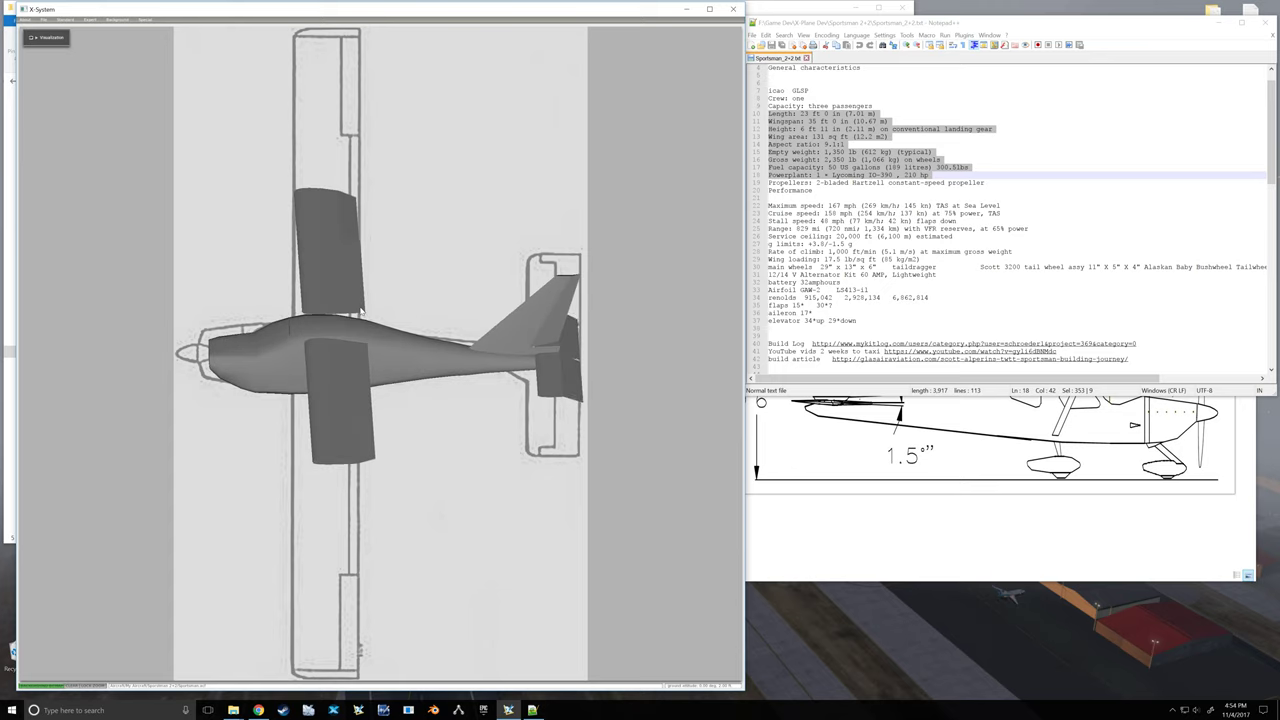
{"action": "key", "text": "Up"}
{"action": "key", "text": "Up"}
{"action": "key", "text": "Up"}
{"action": "key", "text": "Up"}
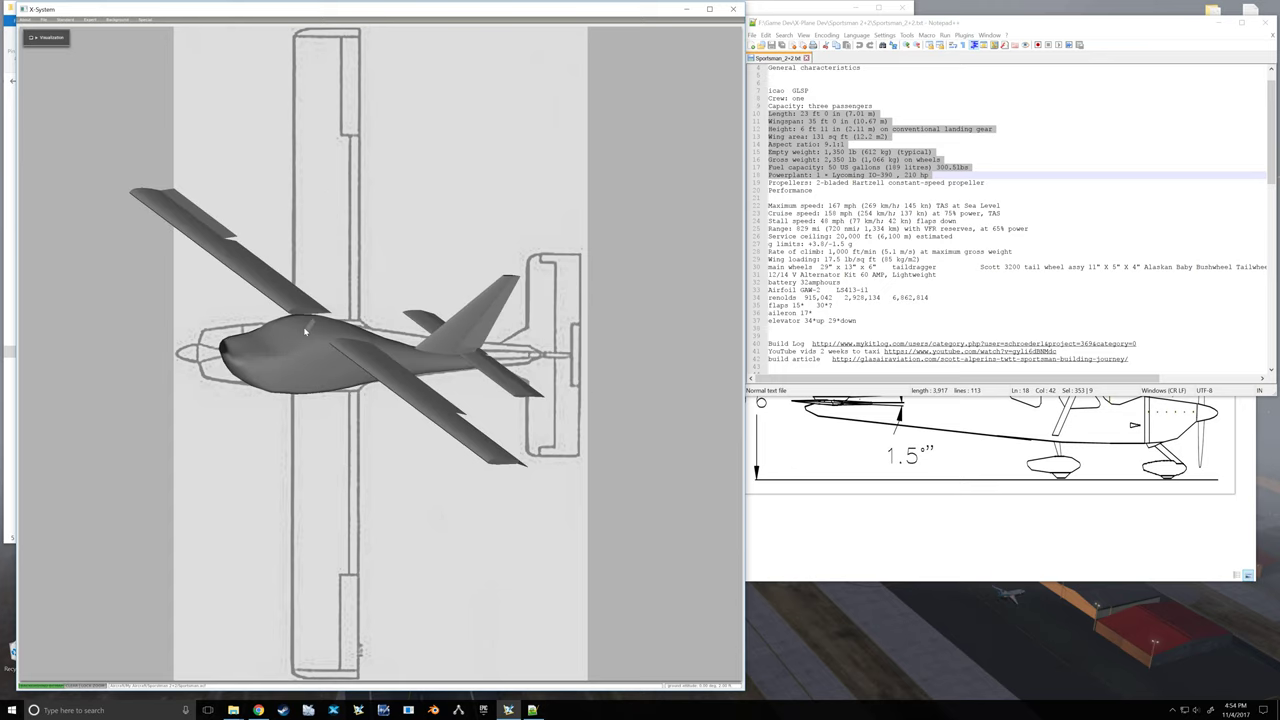
{"action": "key", "text": "Right"}
{"action": "key", "text": "Right"}
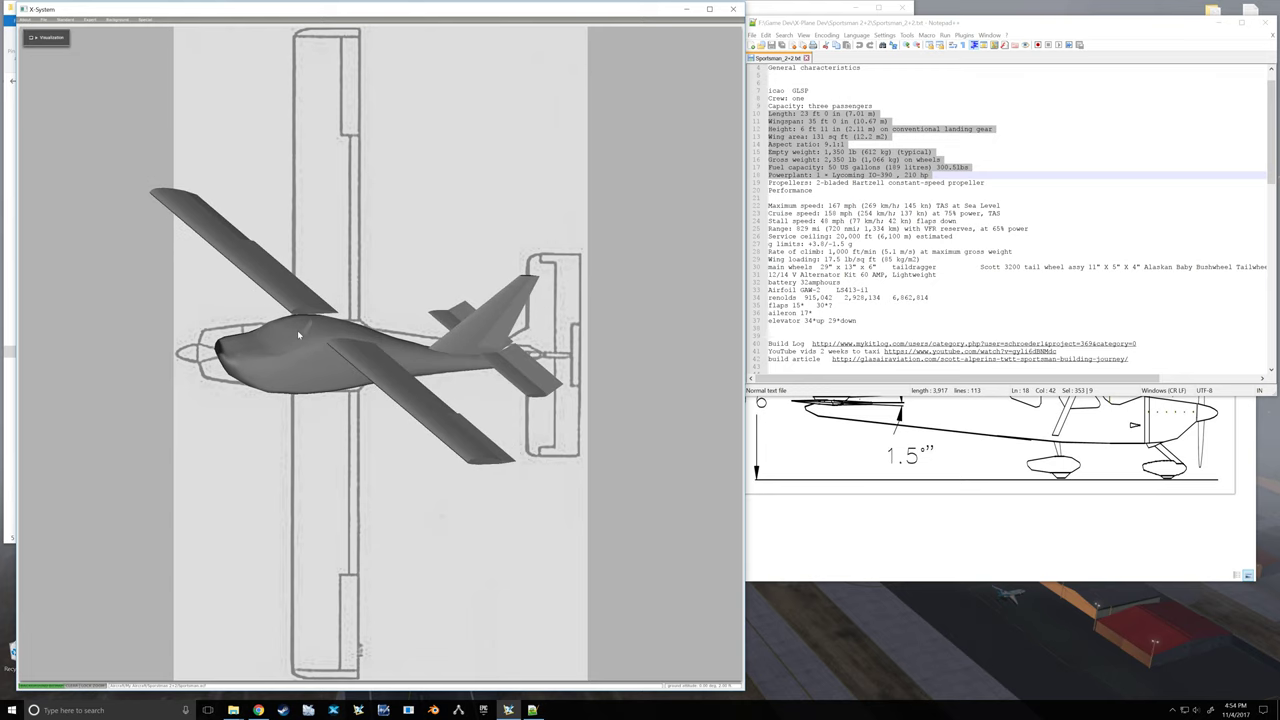
{"action": "key", "text": "Right"}
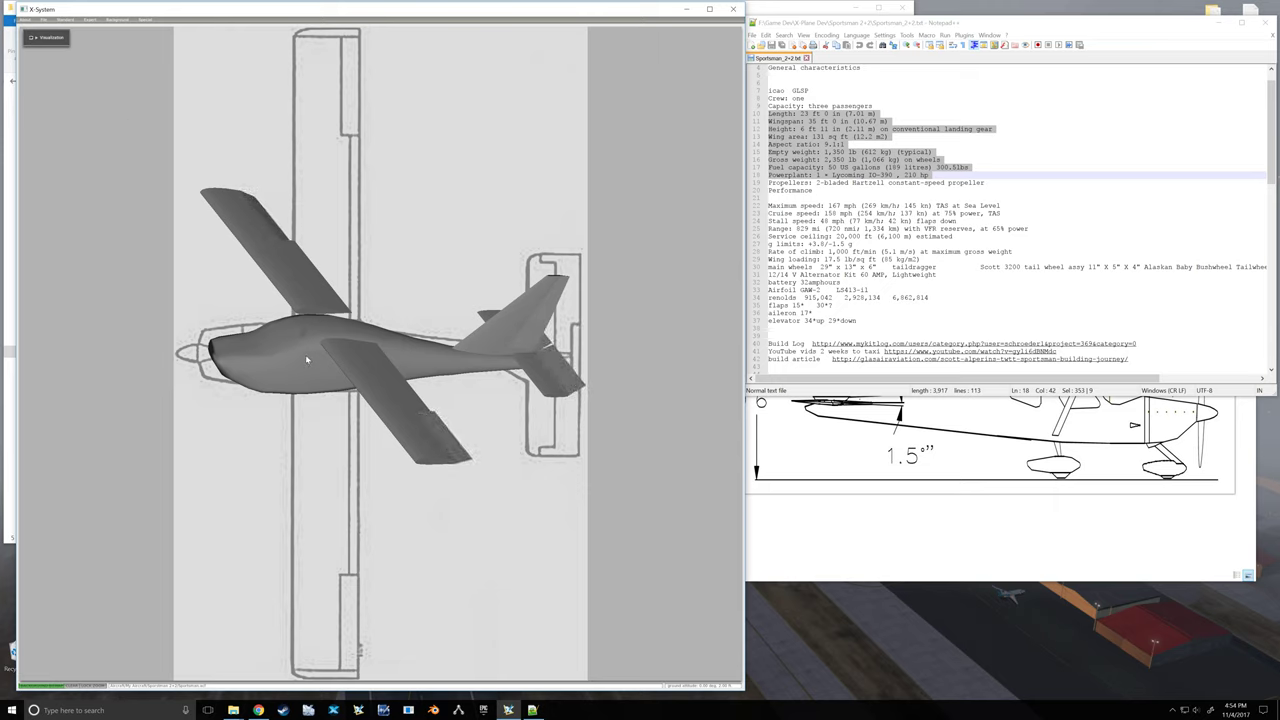
{"action": "left_click", "coordinate": [64, 20]}
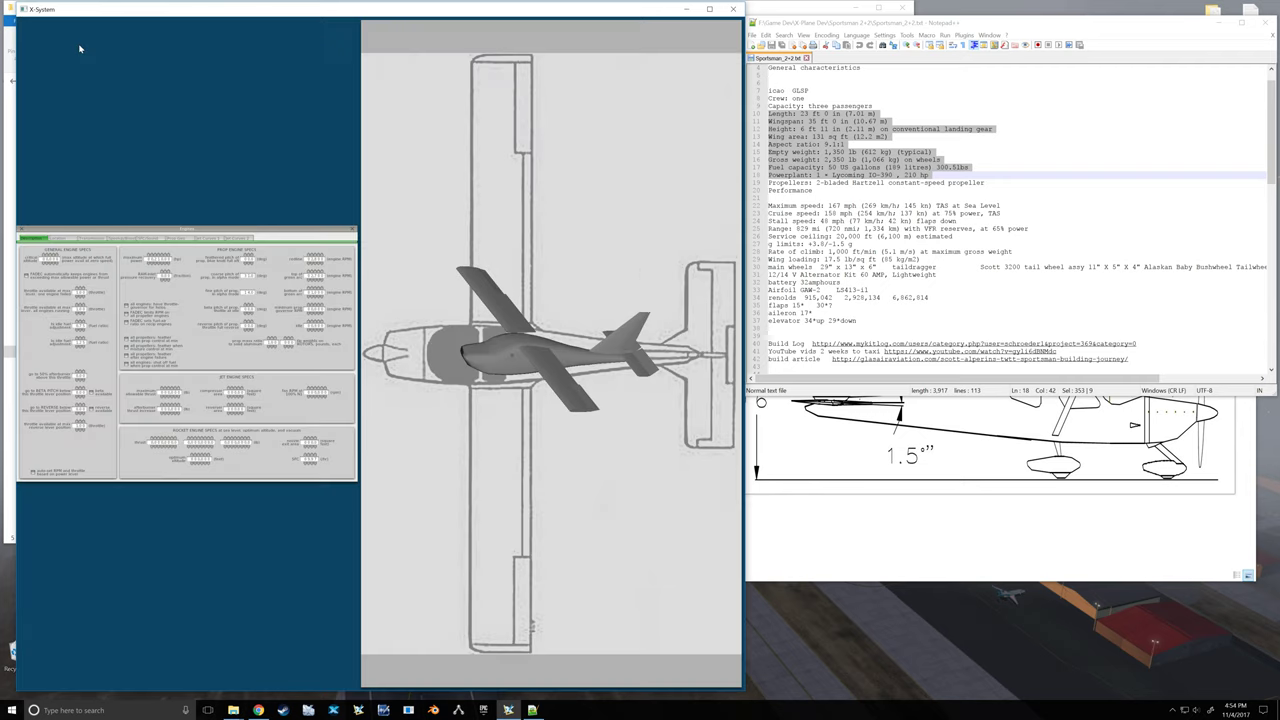
Step: Switch the display to a straight side view of the aircraft
{"action": "left_click", "coordinate": [72, 46]}
{"action": "left_click", "coordinate": [26, 235]}
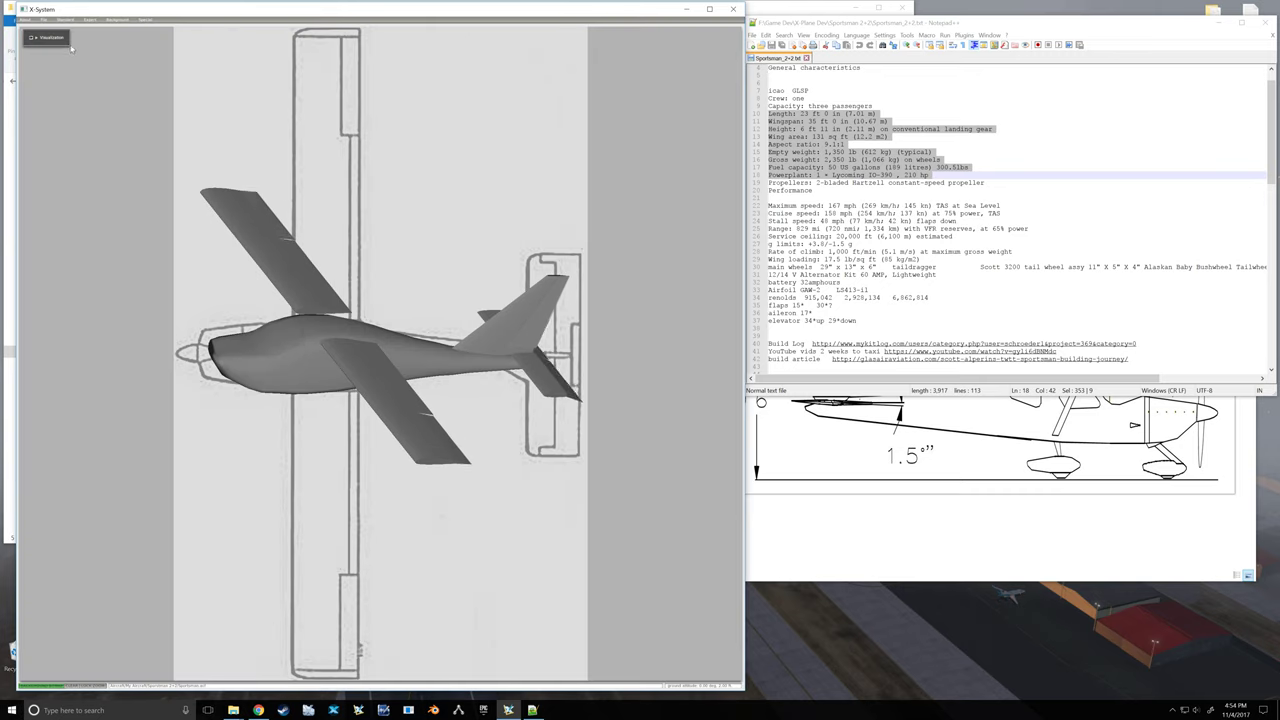
{"action": "left_click", "coordinate": [117, 19]}
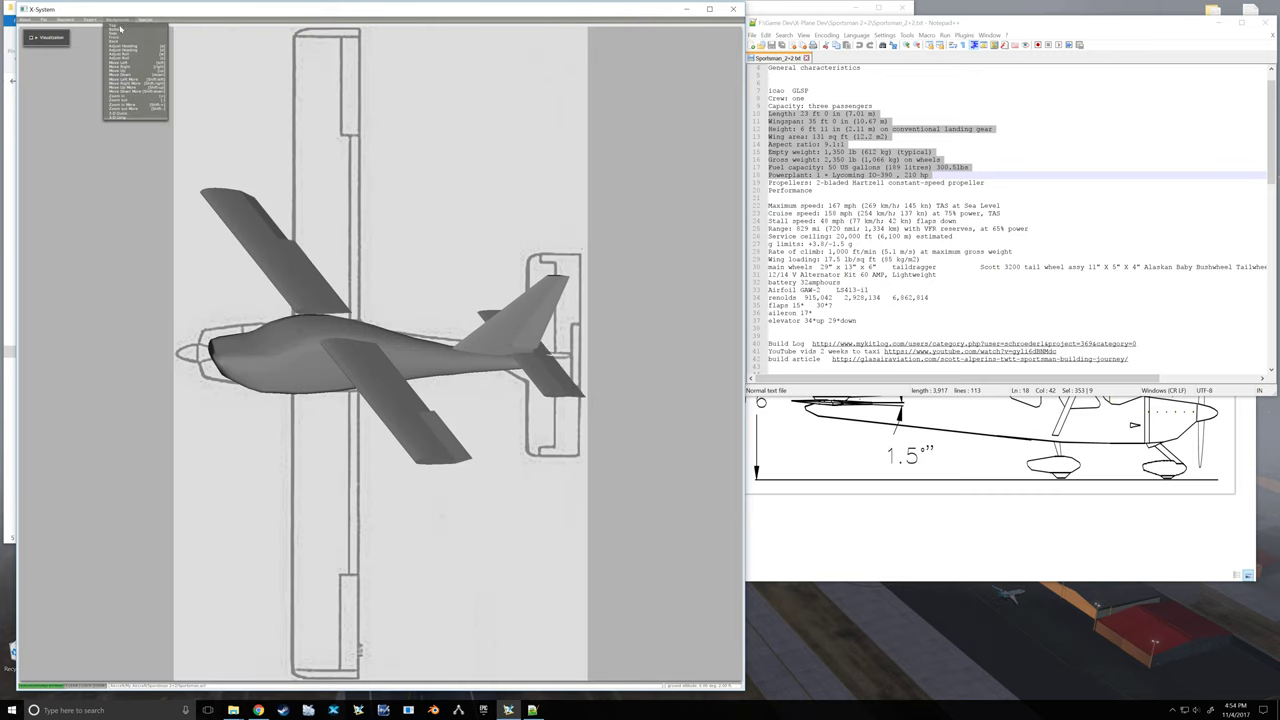
{"action": "left_click", "coordinate": [117, 32]}
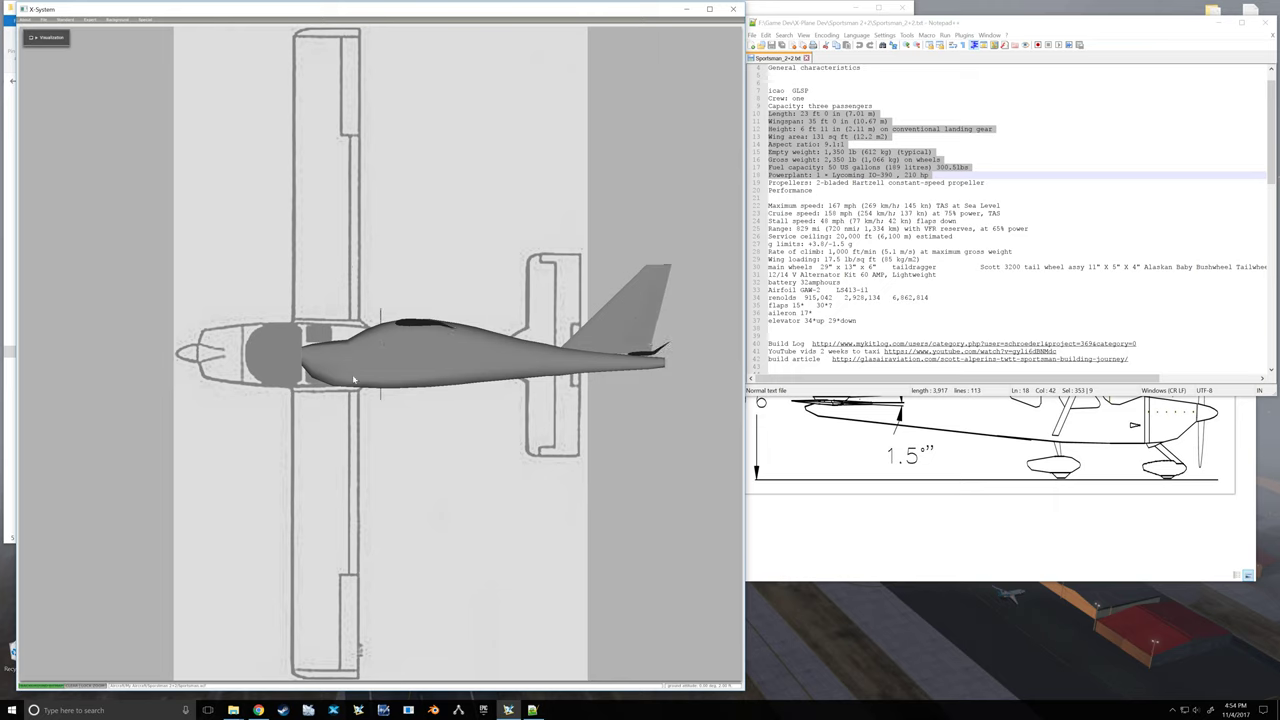
Step: Open Engine Specs on its general engine page beside the model
{"action": "left_click", "coordinate": [66, 20]}
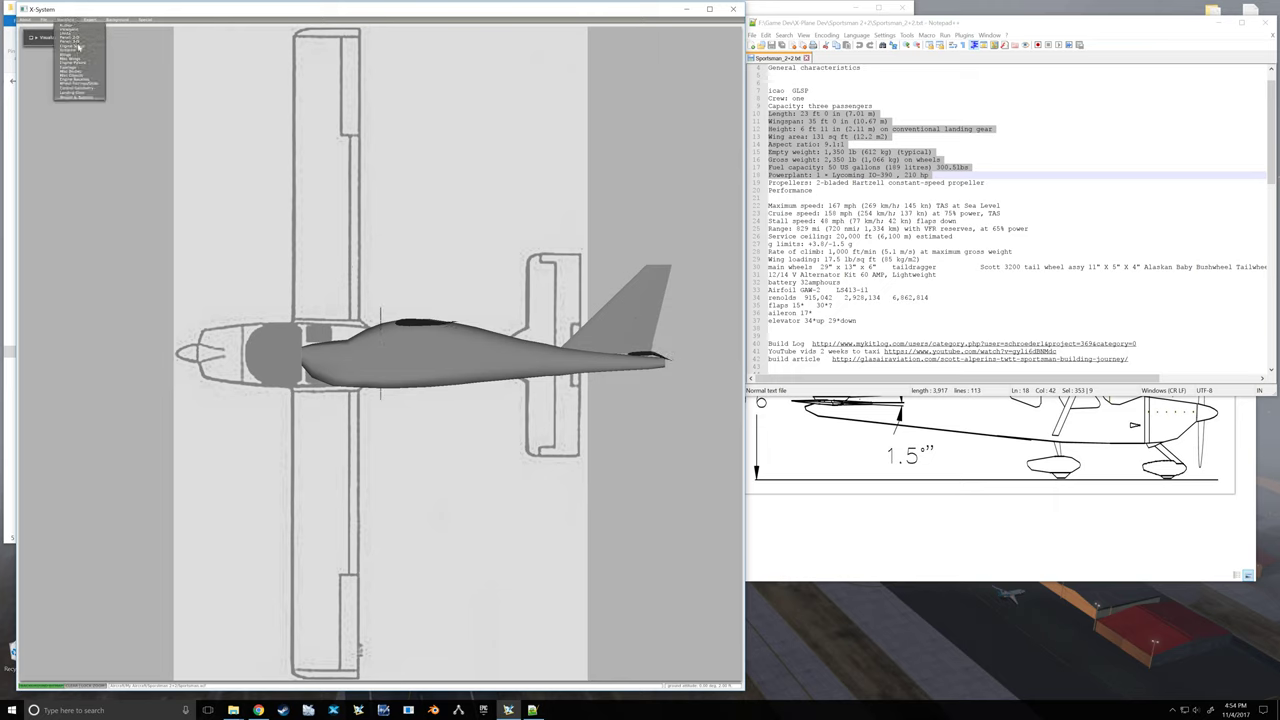
{"action": "left_click", "coordinate": [80, 49]}
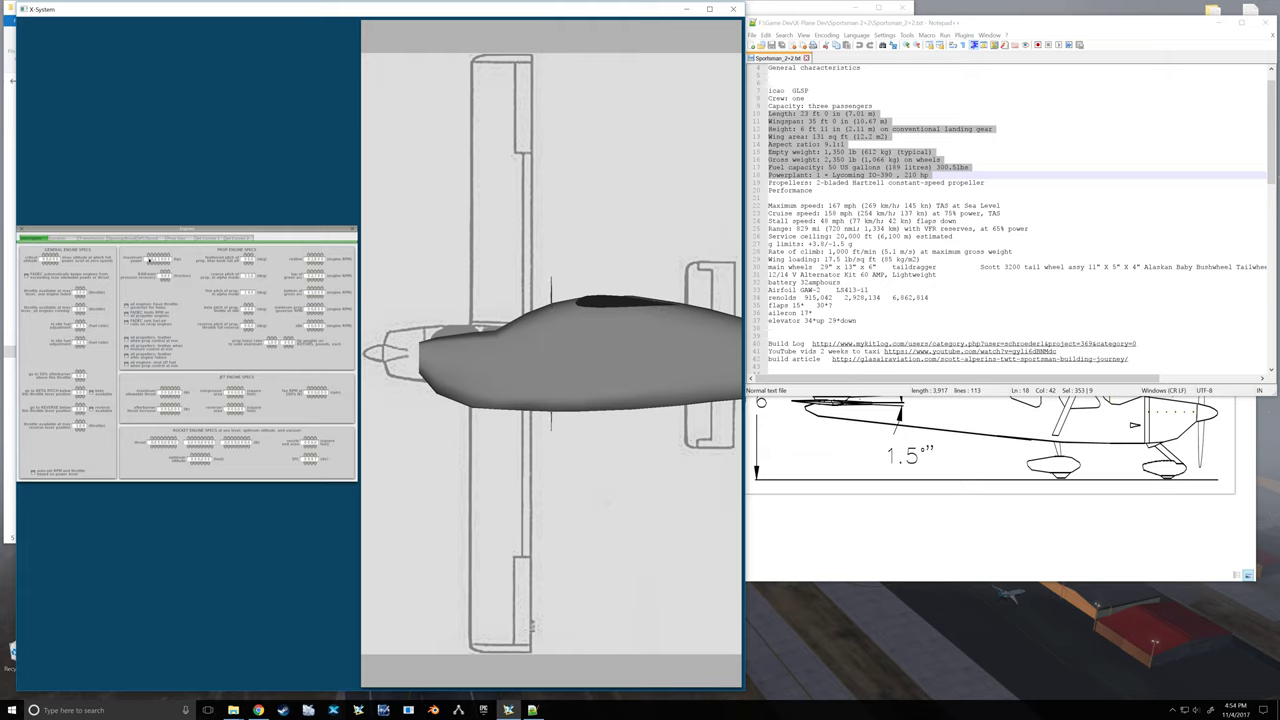
{"action": "left_click", "coordinate": [62, 239]}
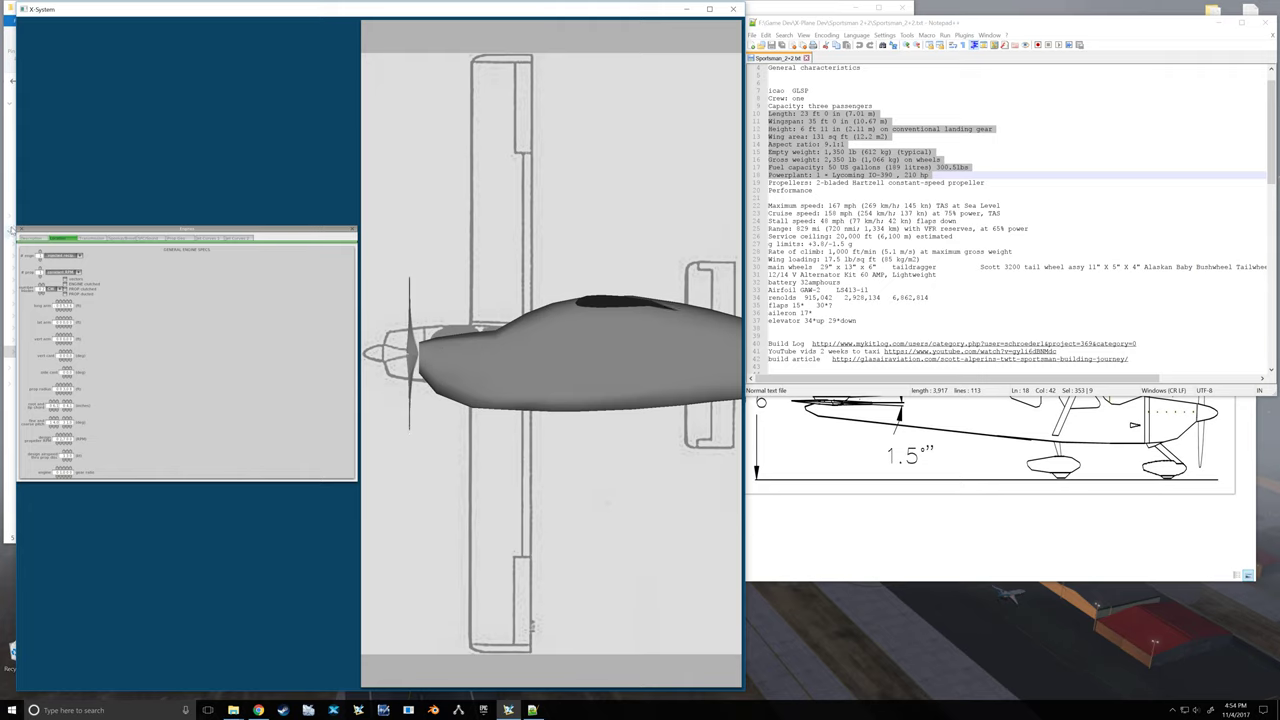
Step: Close Engine Specs and load Side.png as the background reference drawing
{"action": "left_click", "coordinate": [24, 233]}
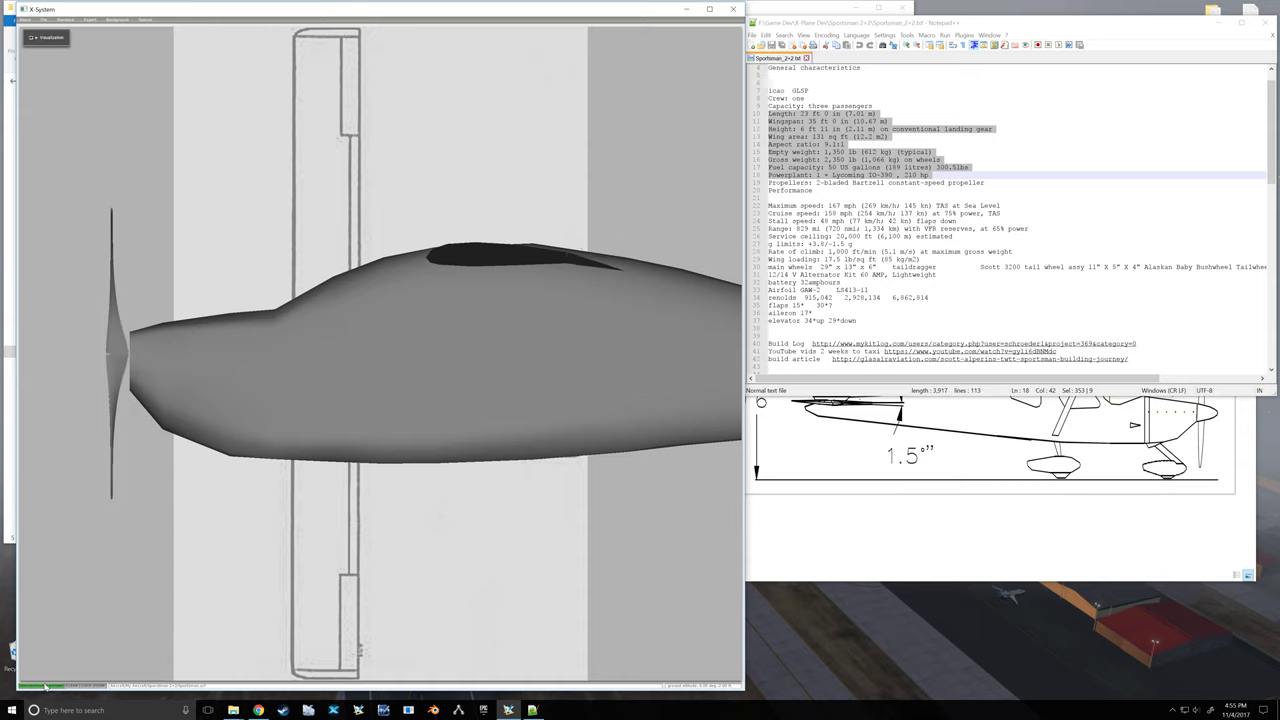
{"action": "left_click", "coordinate": [128, 592]}
{"action": "left_click", "coordinate": [263, 305]}
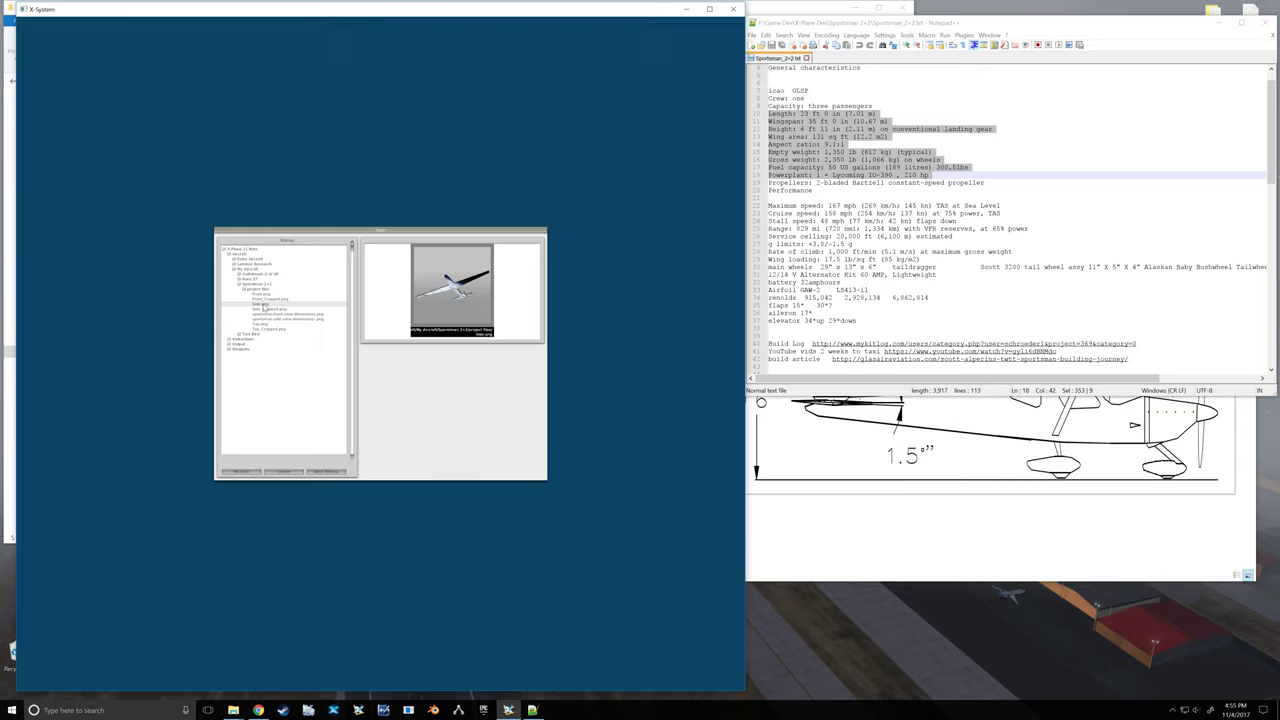
{"action": "left_click", "coordinate": [315, 472]}
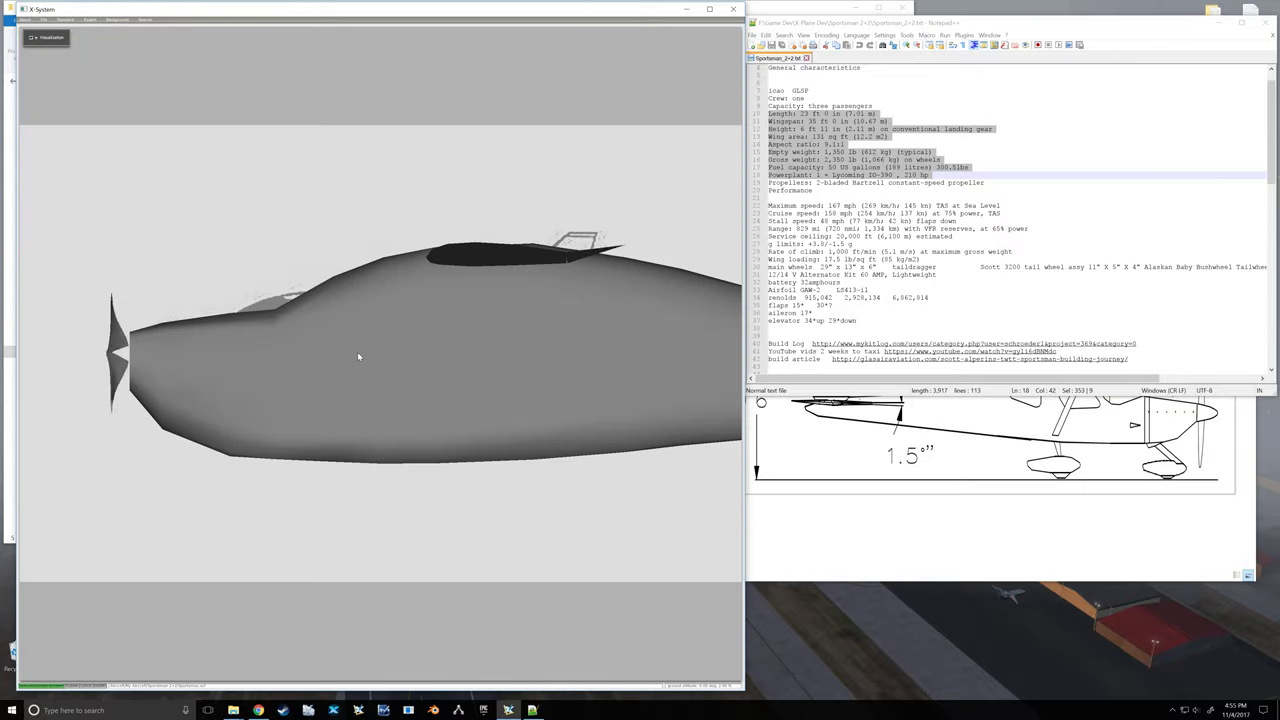
{"action": "left_click", "coordinate": [65, 19]}
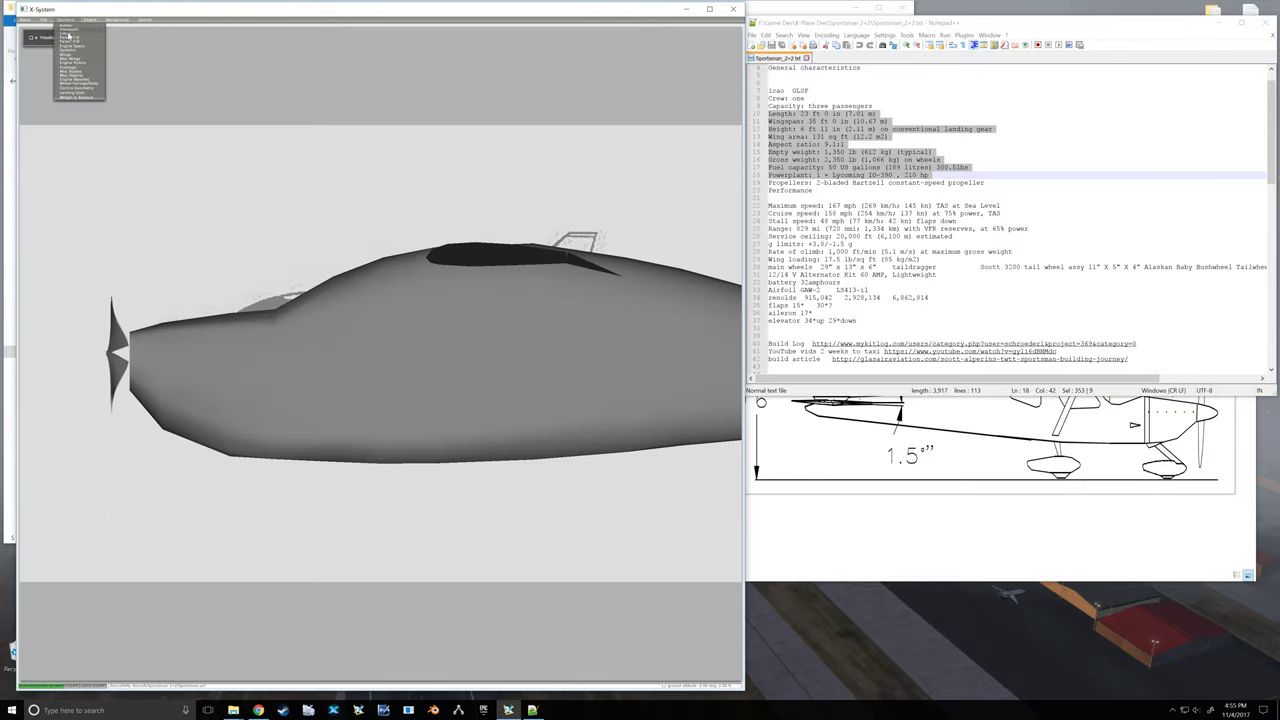
Step: Check the general engine settings in Engine Specs, then close it back to the side view
{"action": "left_click", "coordinate": [70, 46]}
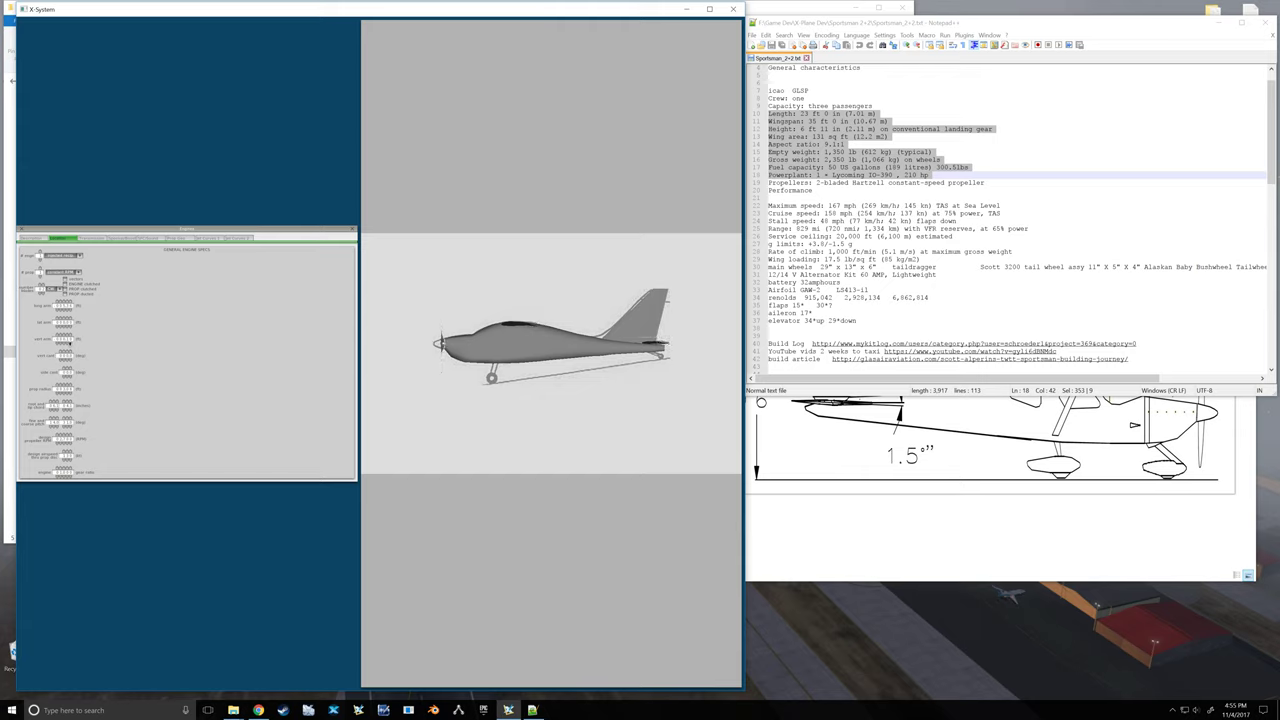
{"action": "left_click", "coordinate": [22, 232]}
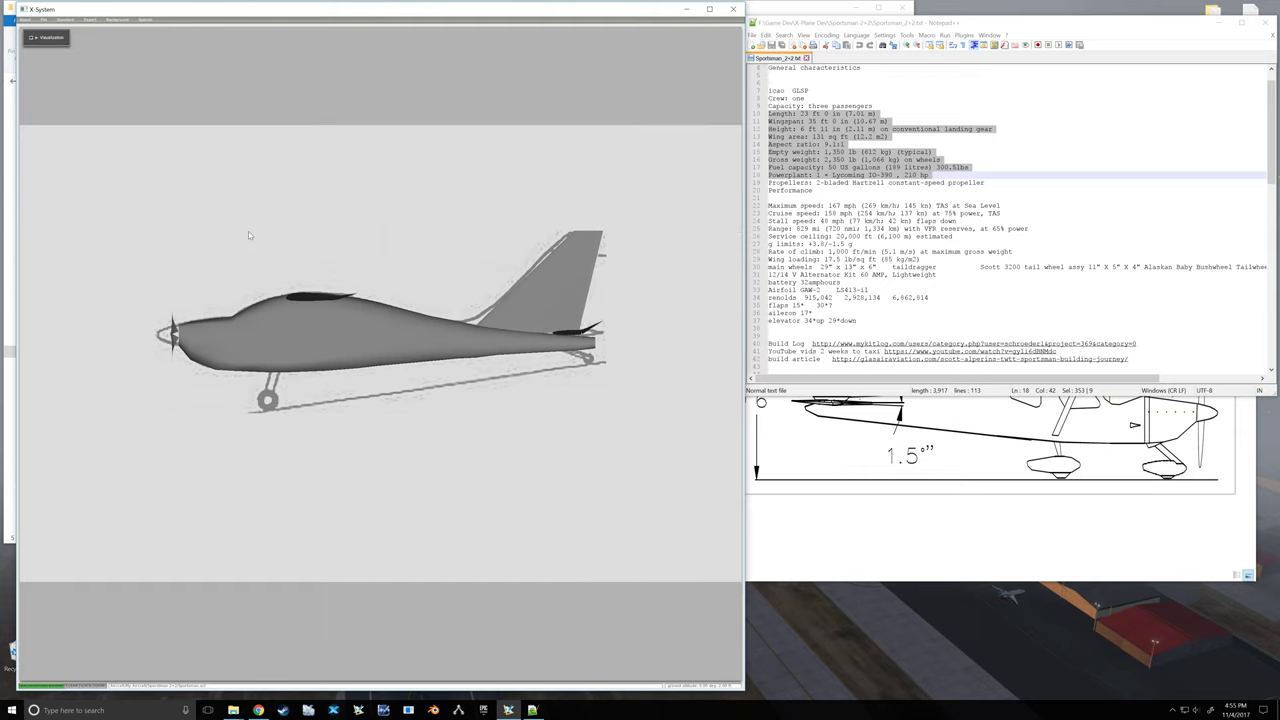